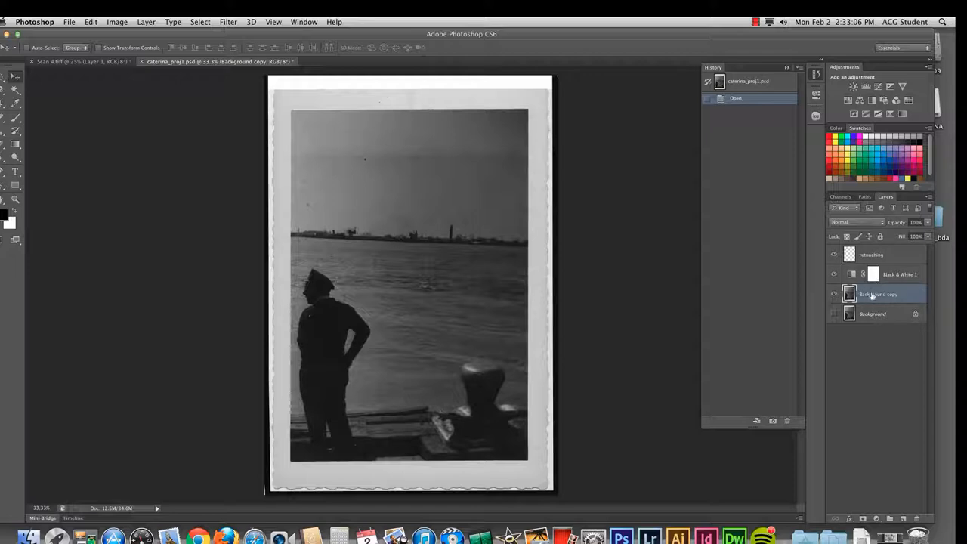
Review the layer stack by toggling the Black & White 1 adjustment and selecting the retouching, adjustment and Background copy layers.
left_click(834, 275)
left_click(834, 274)
left_click(873, 274)
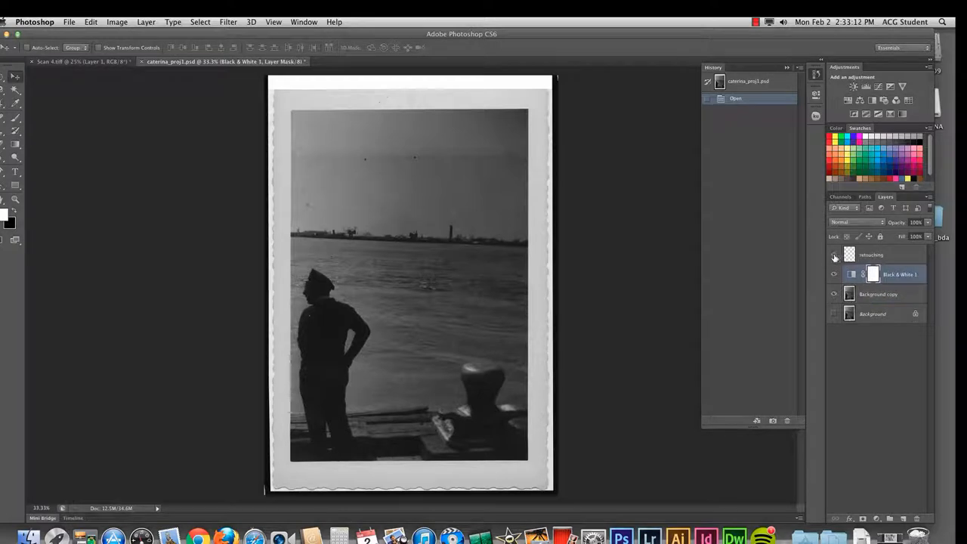
left_click(880, 257)
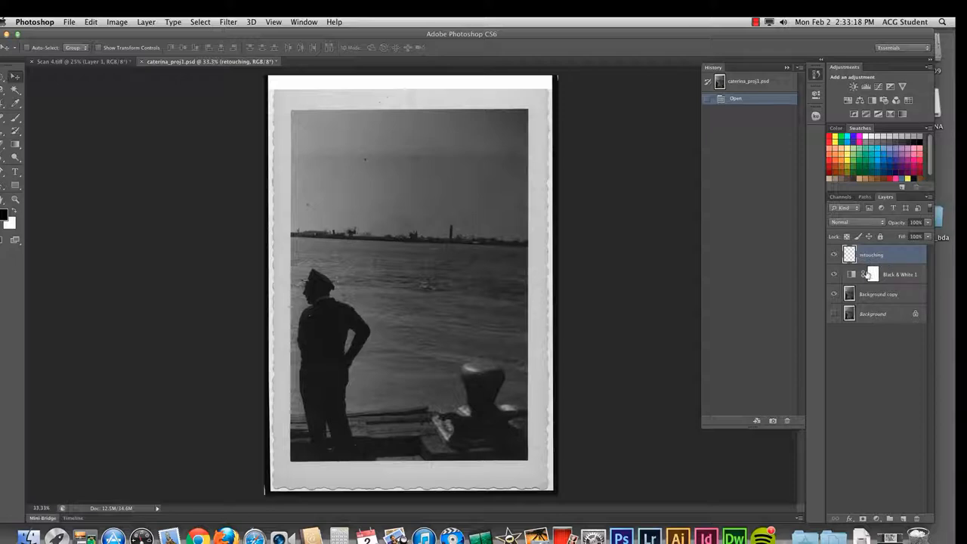
left_click(897, 274)
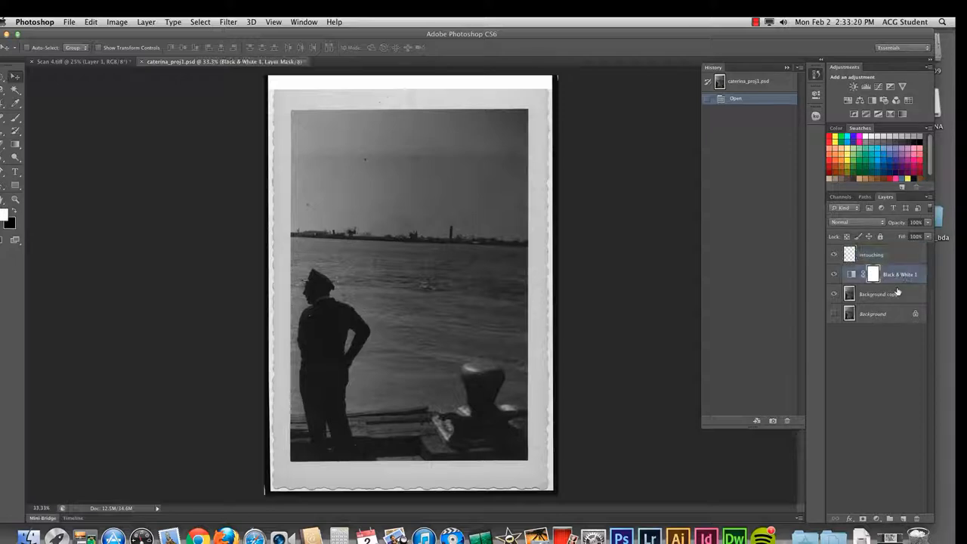
left_click(896, 294)
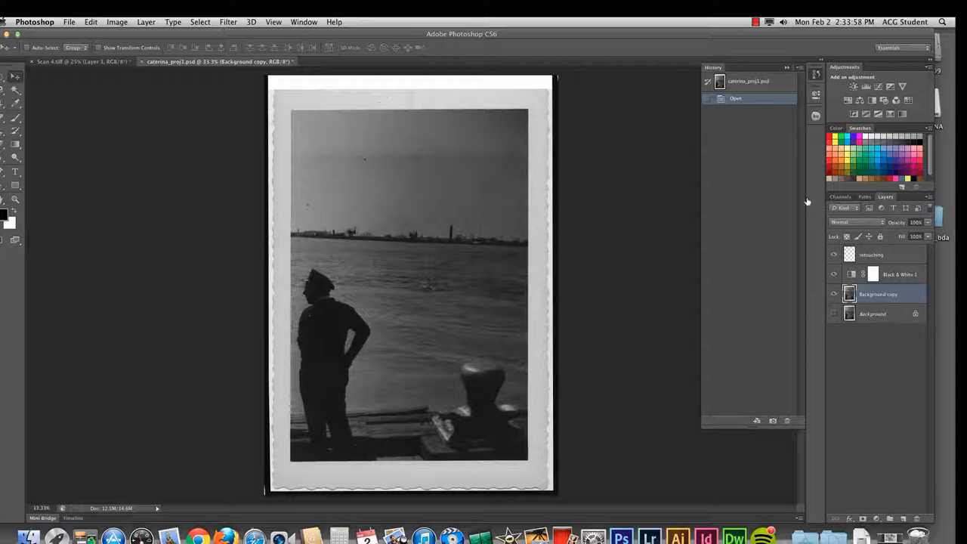
Stamp all visible layers into a new layer above the retouching layer, and hide the layers beneath it.
left_click(880, 257)
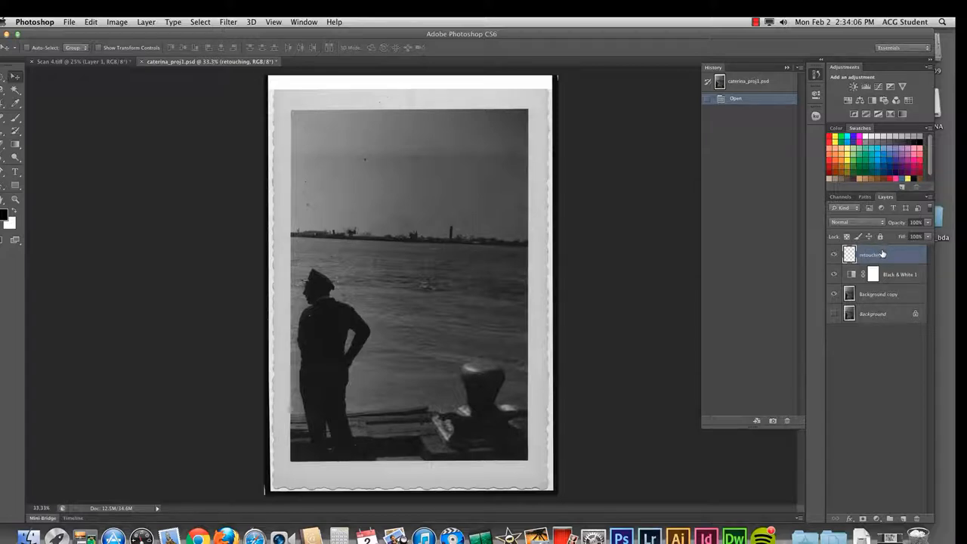
key("super+alt+shift+e")
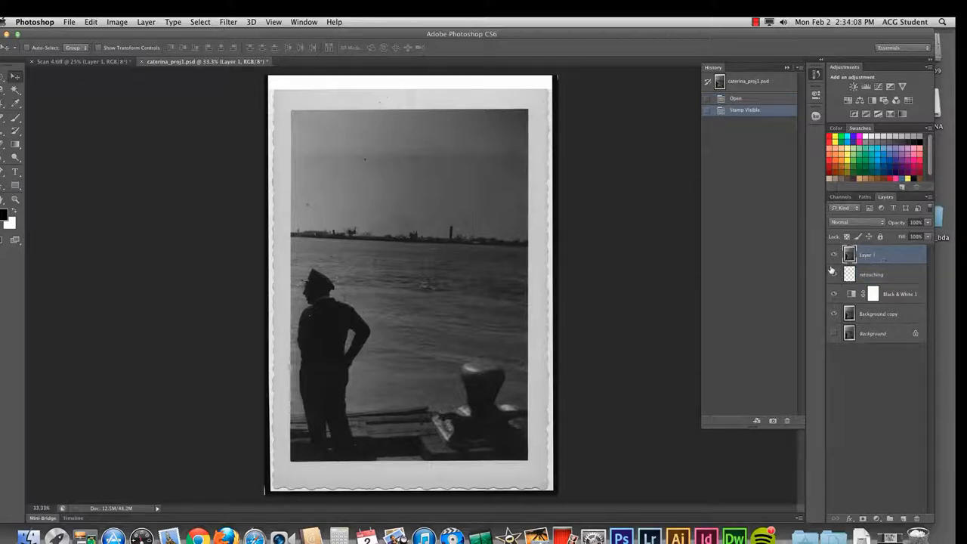
left_click_drag(832, 275, 831, 342)
Rename the new stamped layer as "stamp visible".
double_click(867, 257)
type("stap")
type("m")
left_click(15, 77)
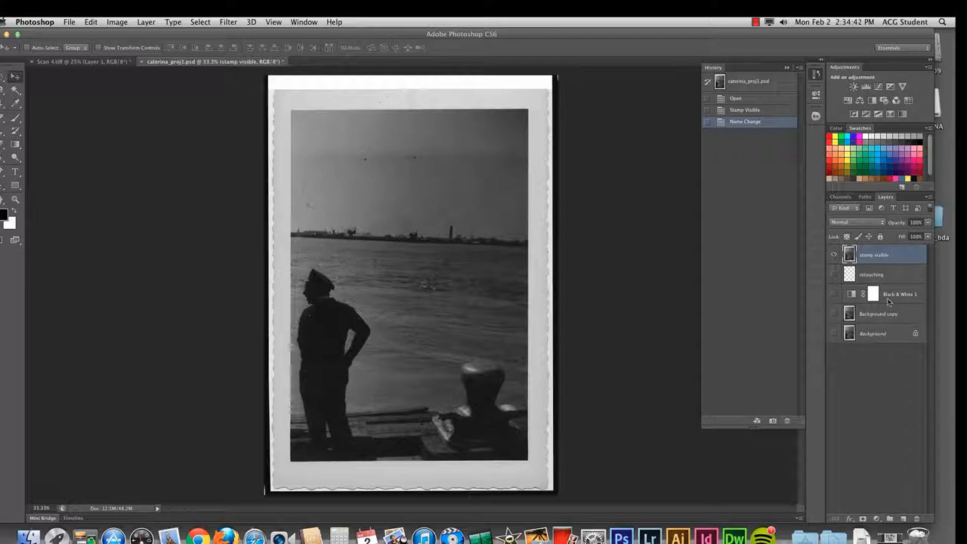
Select a full-width rectangular strip around the horizon on the stamp visible layer with the Rectangular Marquee tool.
left_click(834, 255)
left_click(834, 255)
left_click(4, 76)
left_click(51, 73)
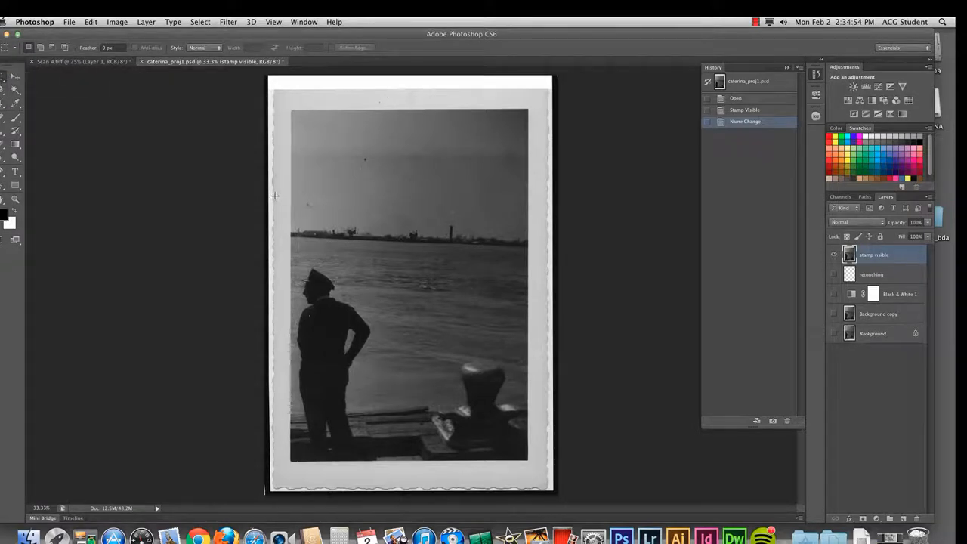
left_click_drag(266, 195, 573, 261)
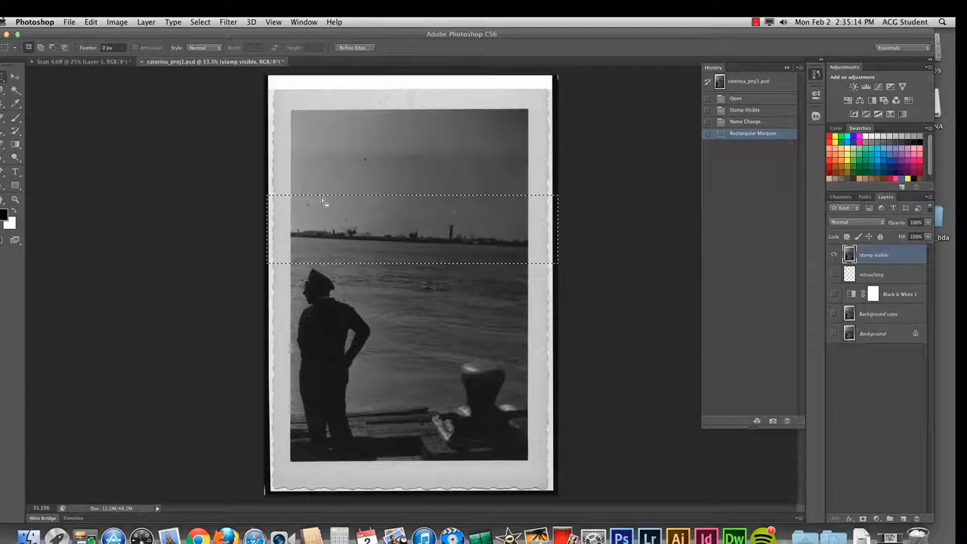
Copy the selected horizon strip to a new layer and check it with the stamp visible layer temporarily hidden.
left_click(147, 22)
mouse_move(213, 34)
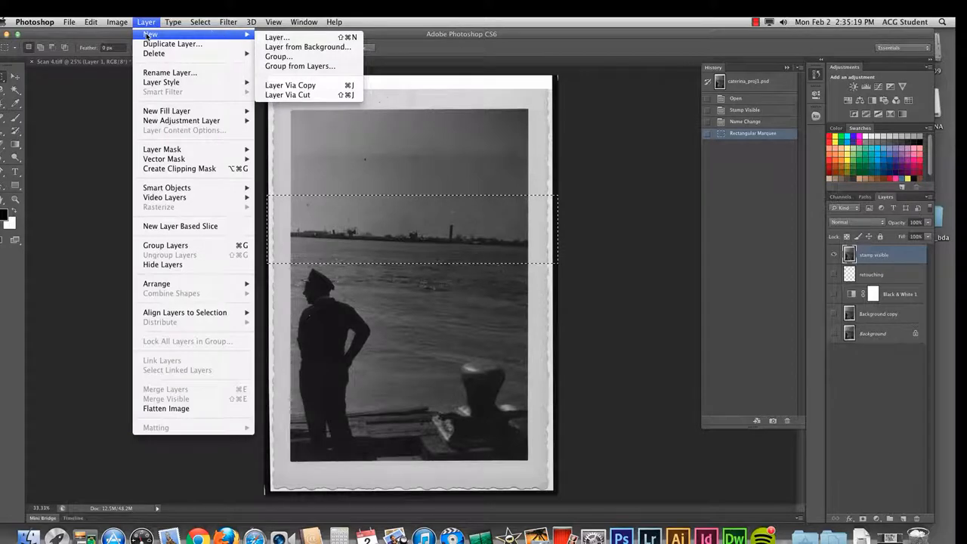
left_click(329, 87)
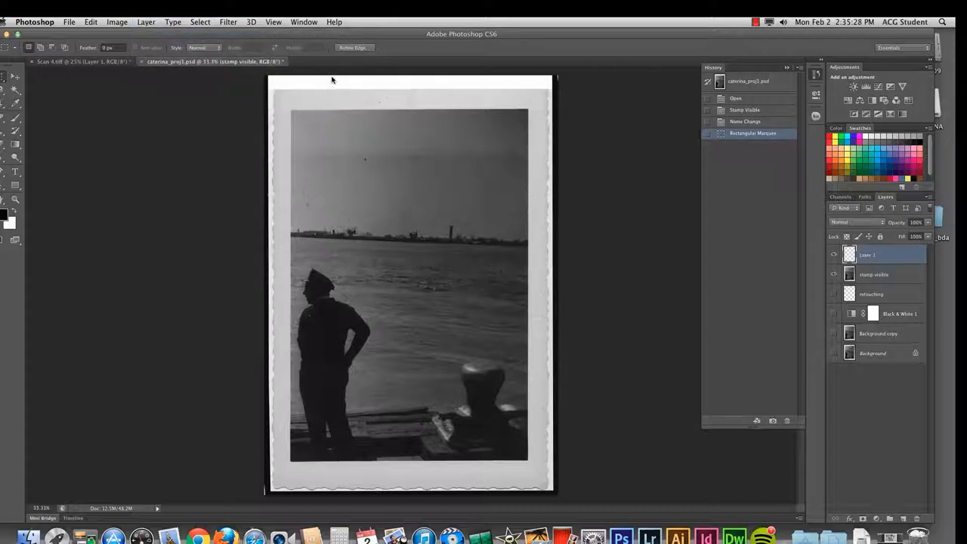
left_click(833, 274)
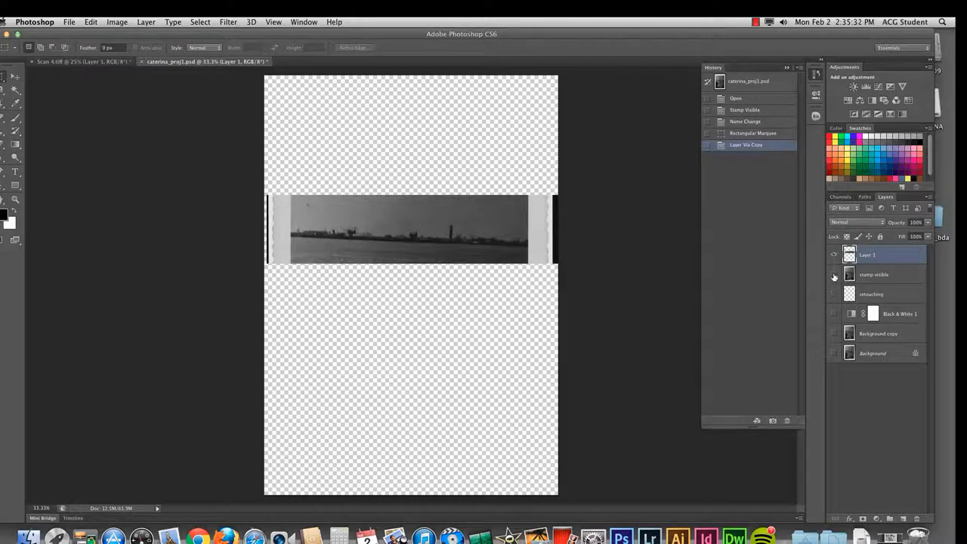
left_click(834, 275)
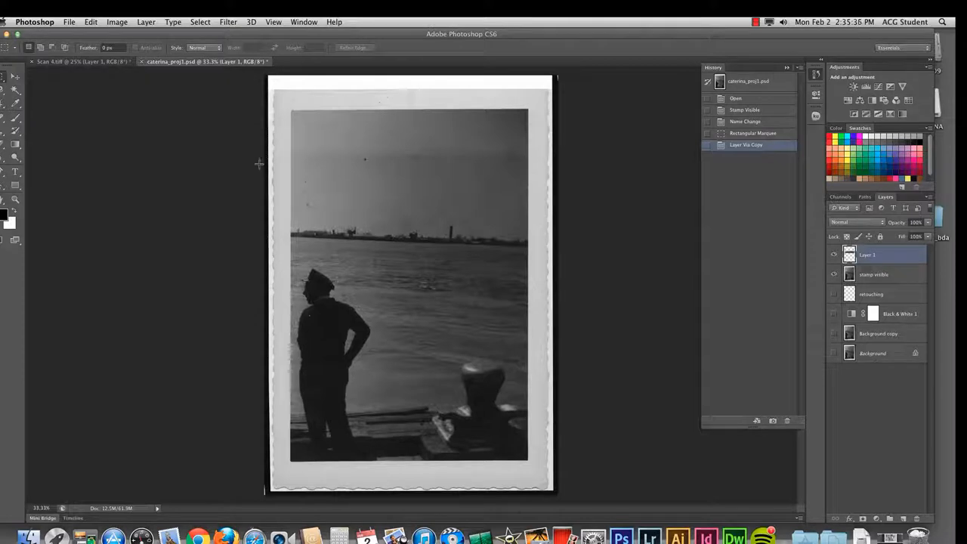
Show the rulers and place a horizontal guide along the photo's horizon line.
key("super+r")
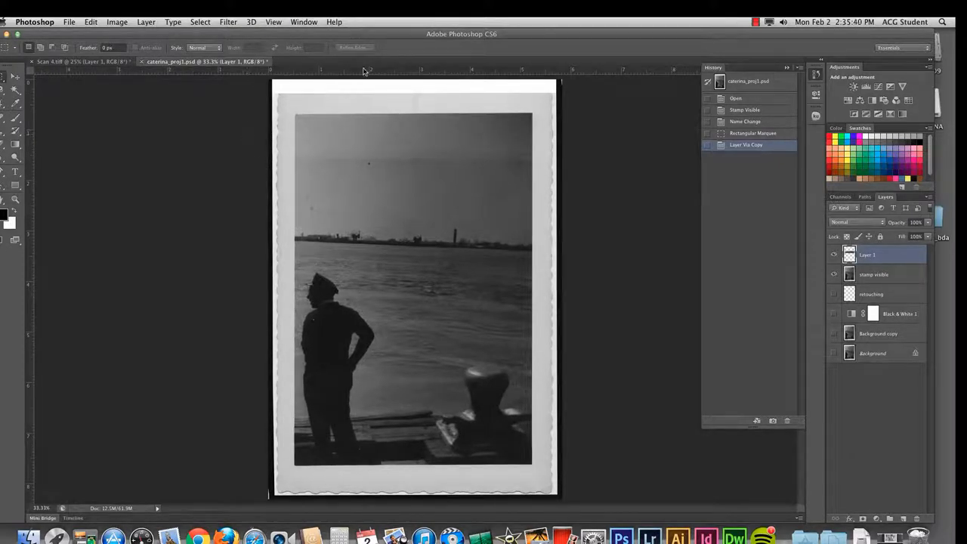
left_click_drag(347, 72, 352, 240)
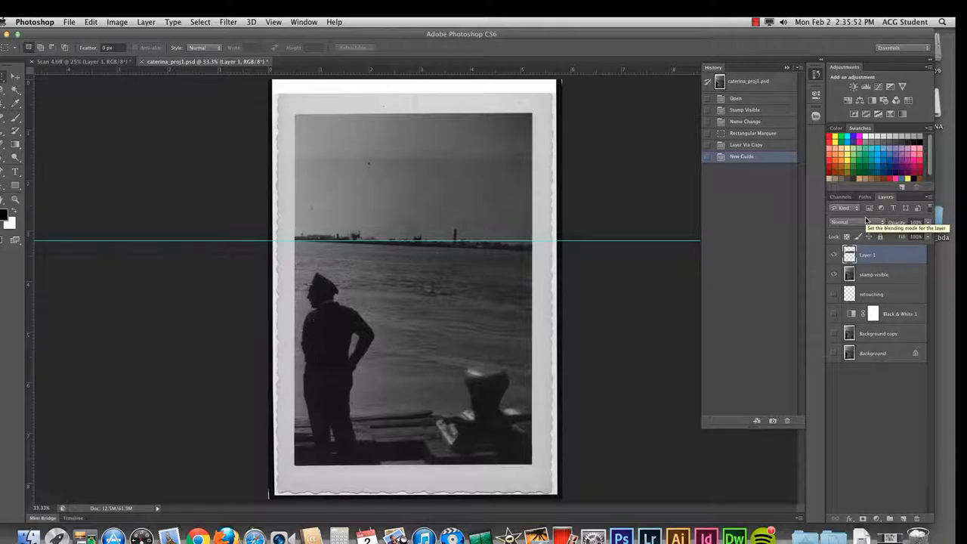
left_click(274, 22)
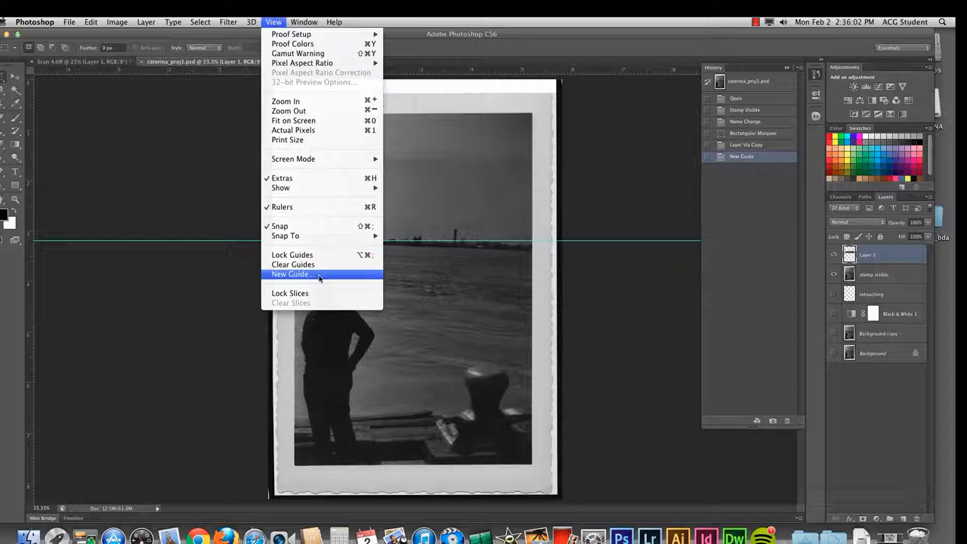
left_click(275, 22)
Change the guide color to Green in the Guides, Grid & Slices preferences.
left_click(30, 22)
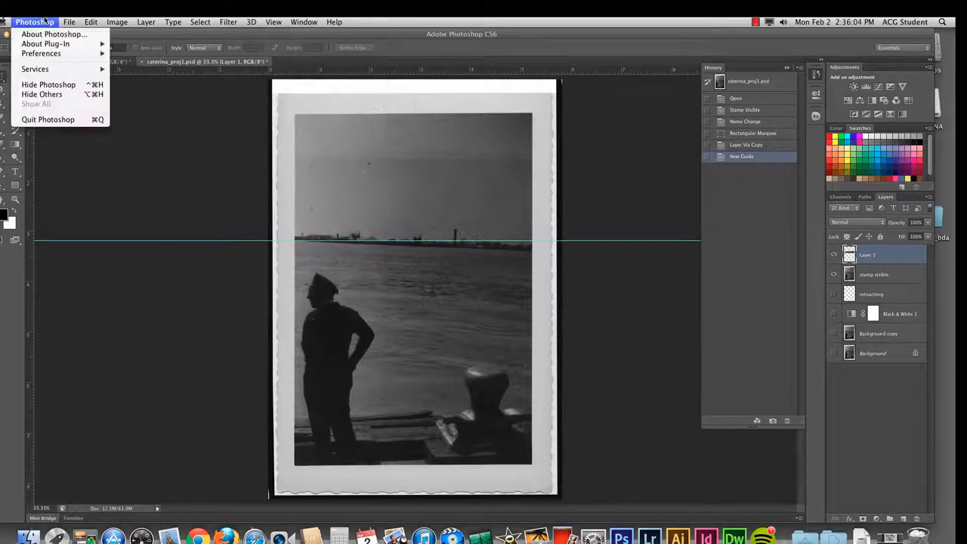
mouse_move(68, 54)
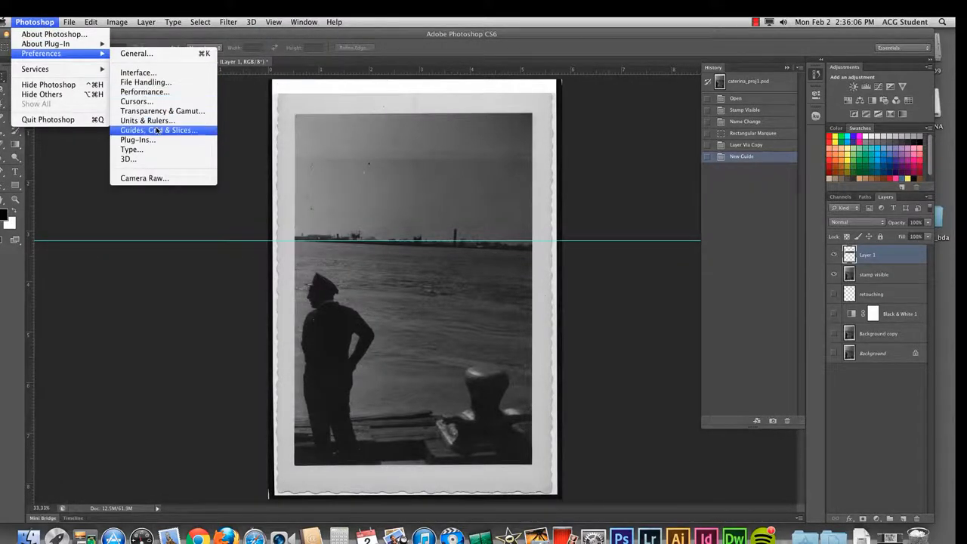
left_click(184, 131)
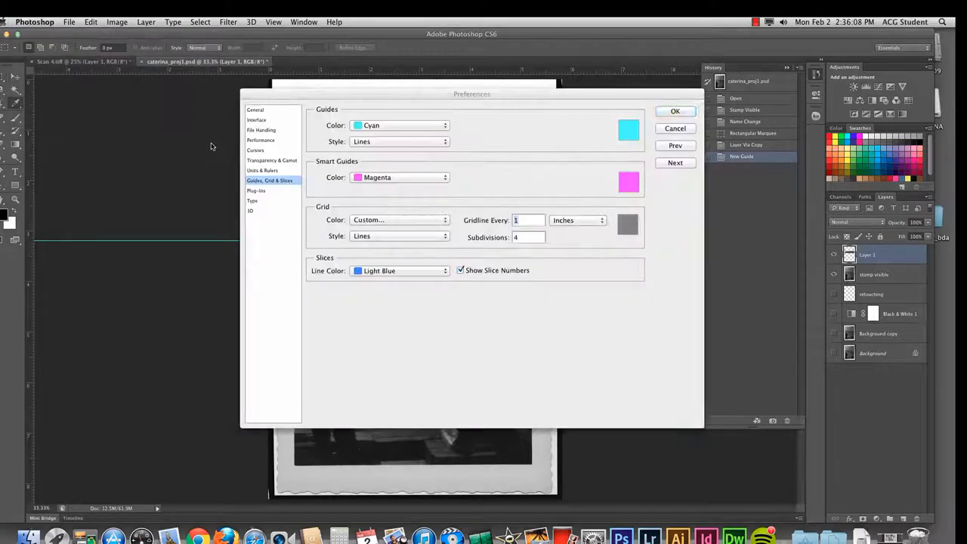
left_click_drag(389, 94, 400, 93)
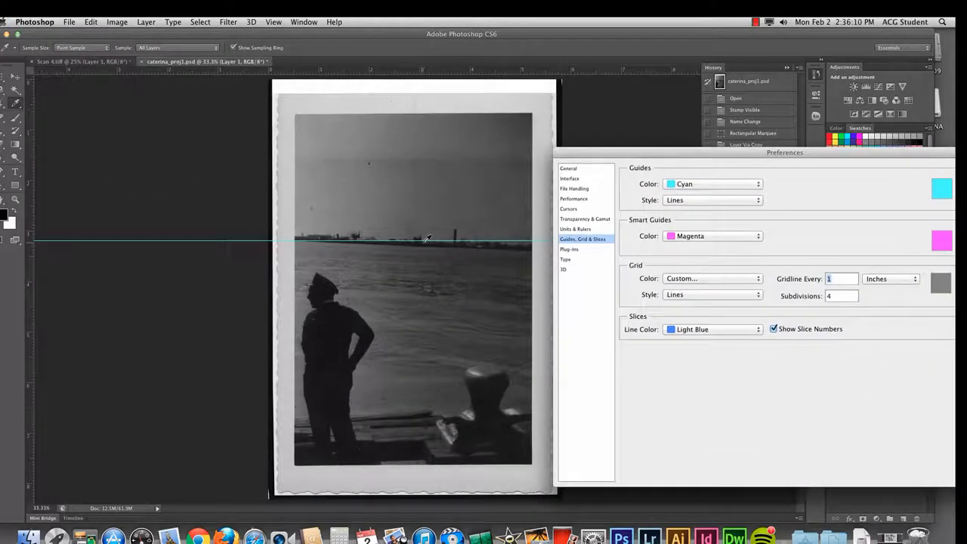
left_click(709, 188)
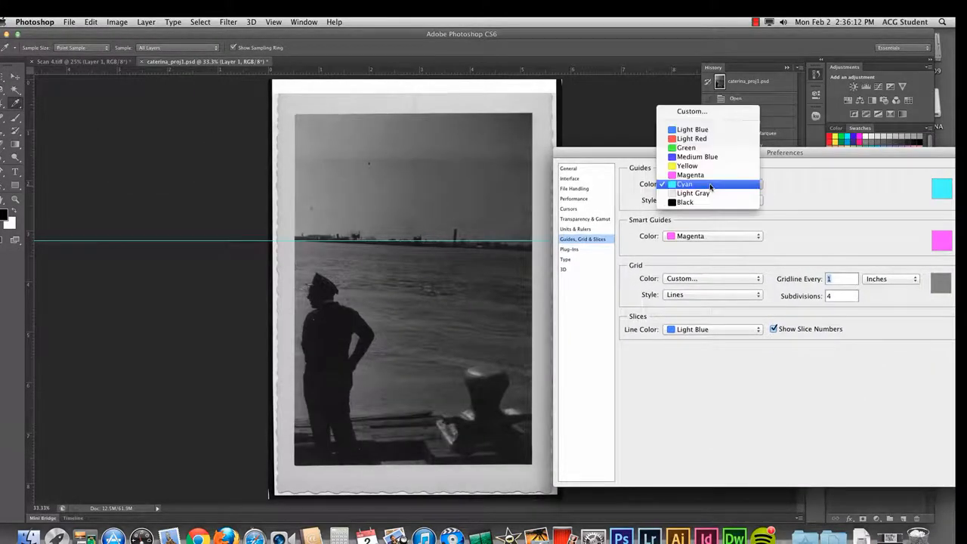
left_click(702, 148)
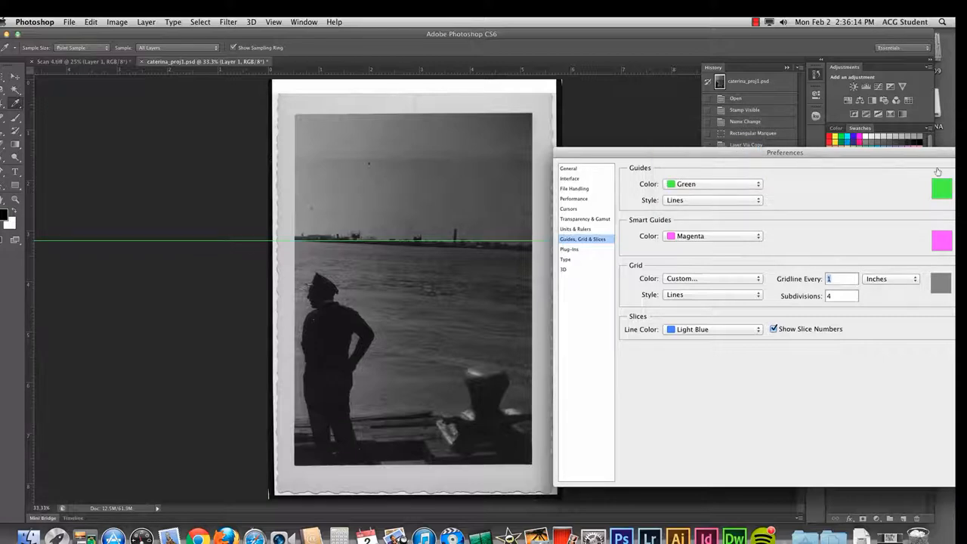
left_click_drag(843, 164, 706, 194)
left_click(794, 206)
key("m")
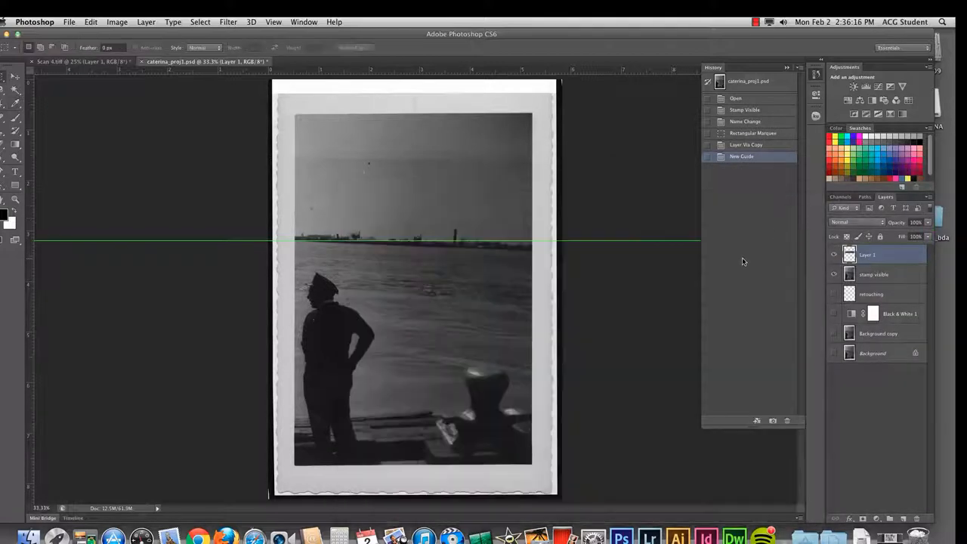
Rotate the copied horizon strip by about -2.49° so its shoreline runs parallel to the guide.
left_click(17, 77)
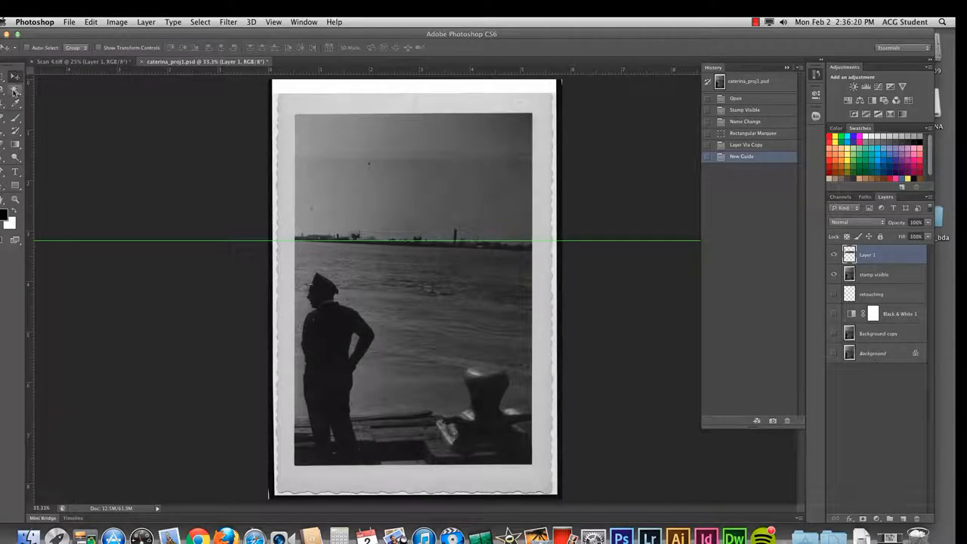
left_click(92, 21)
left_click(92, 21)
left_click(88, 21)
mouse_move(159, 246)
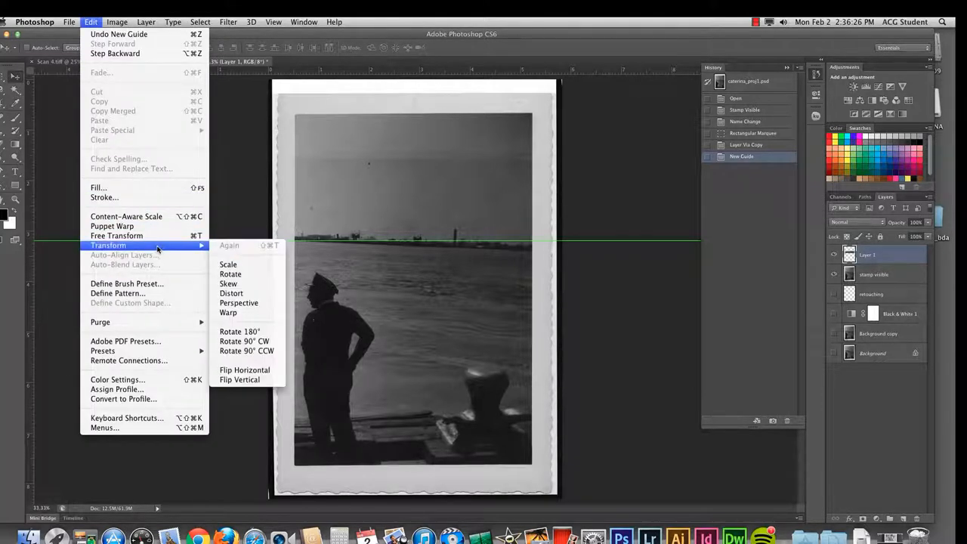
left_click(264, 280)
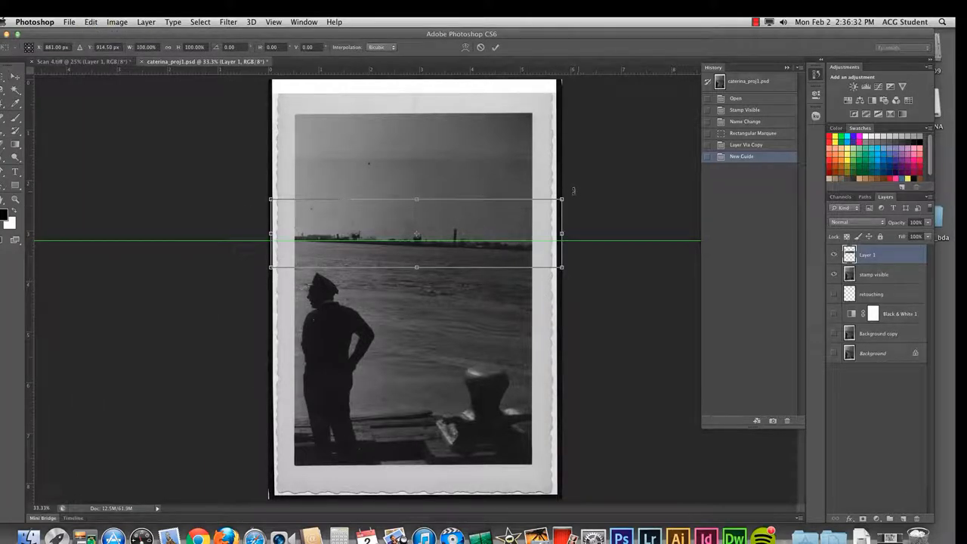
left_click_drag(570, 194, 569, 186)
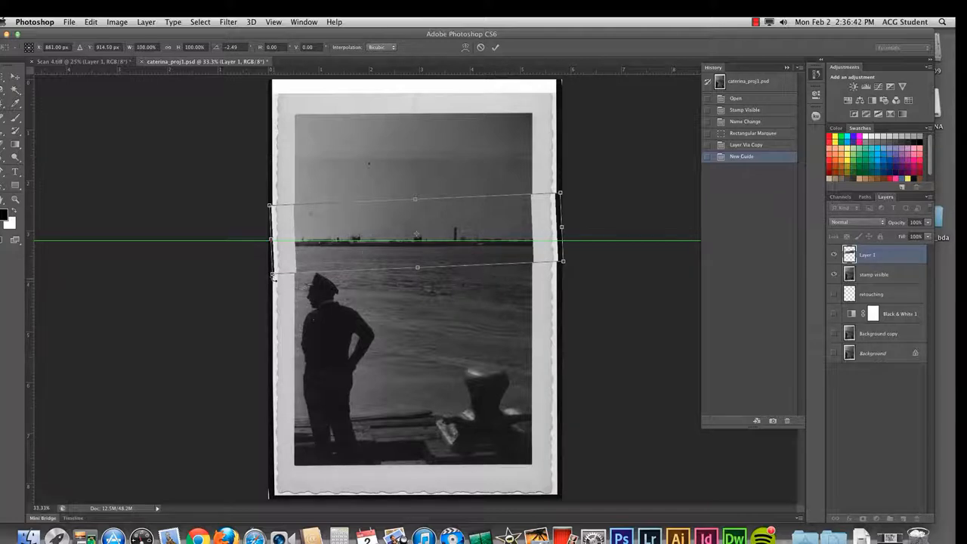
Scale the rotated horizon strip proportionally to about 102.12% so it covers the photo's side edges, and apply the transformation.
key("super+plus")
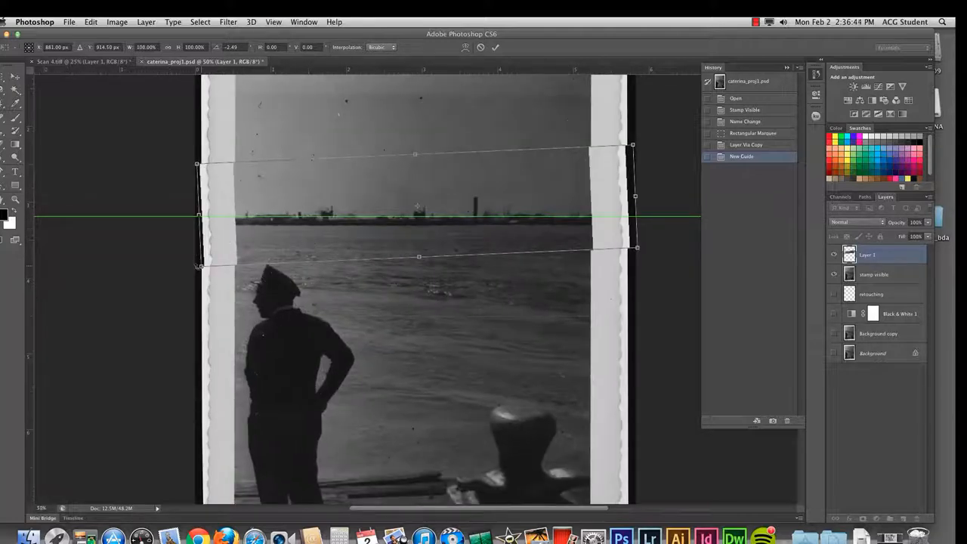
left_click(91, 22)
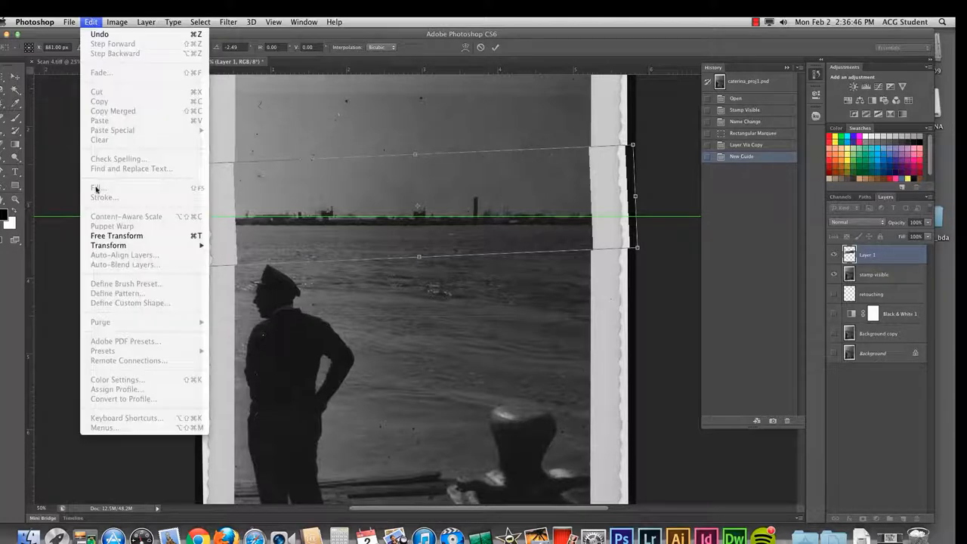
mouse_move(101, 245)
left_click(228, 264)
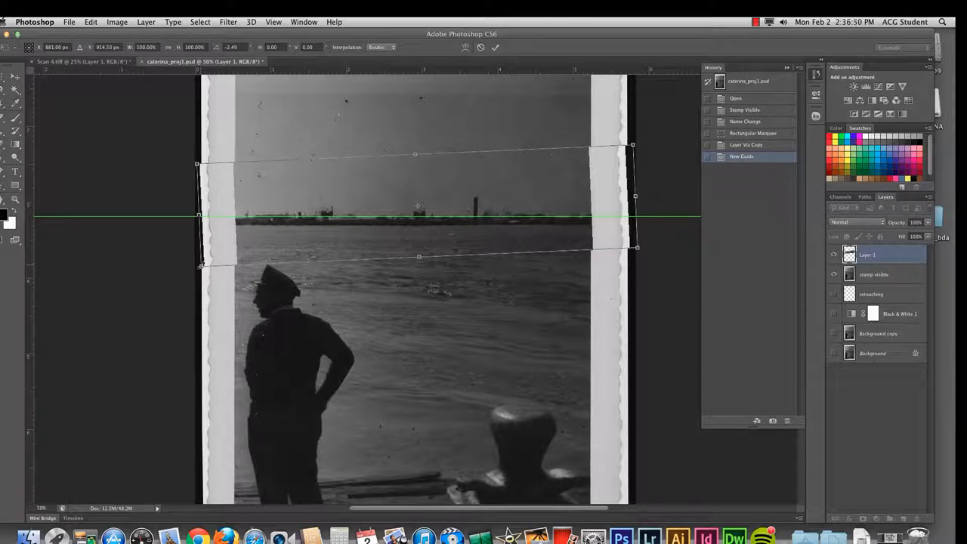
left_click_drag(200, 266, 197, 266)
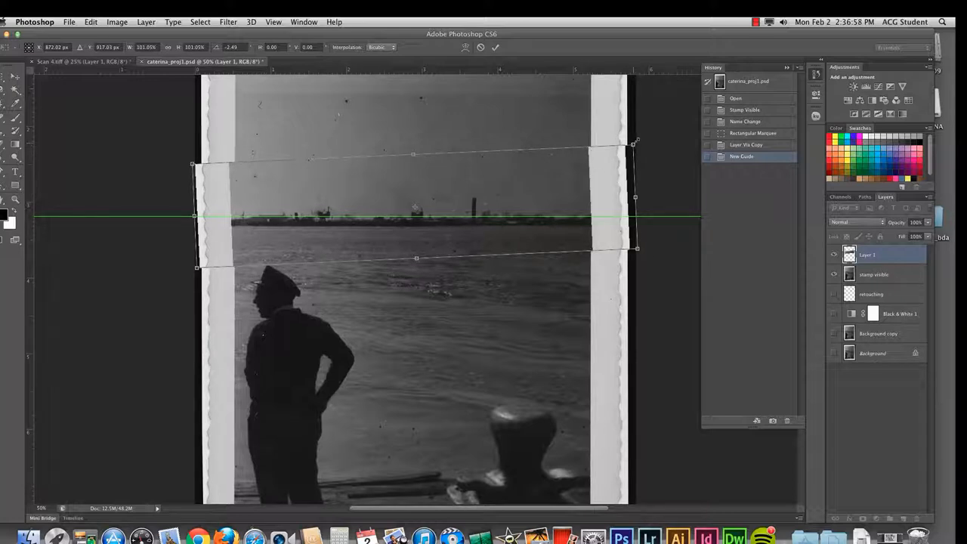
left_click_drag(636, 140, 641, 143)
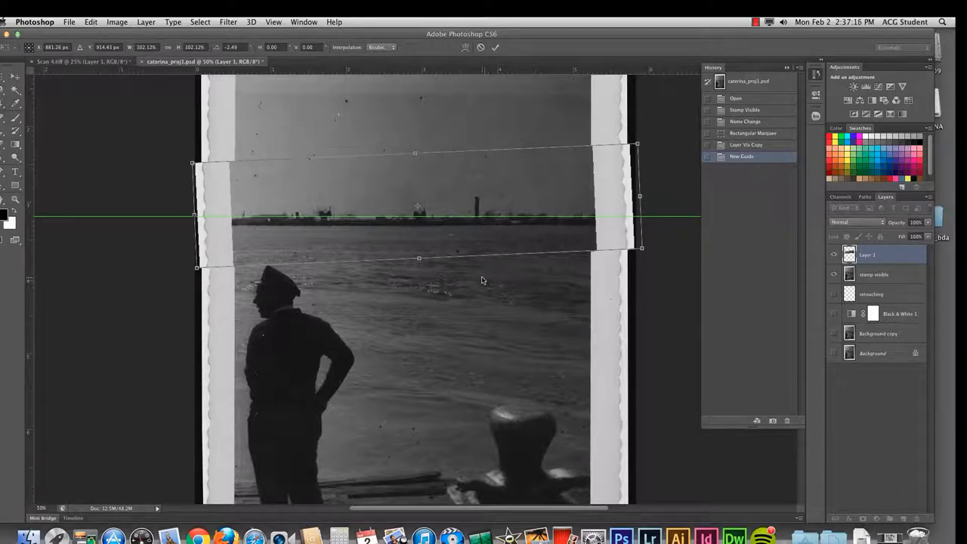
key("Return")
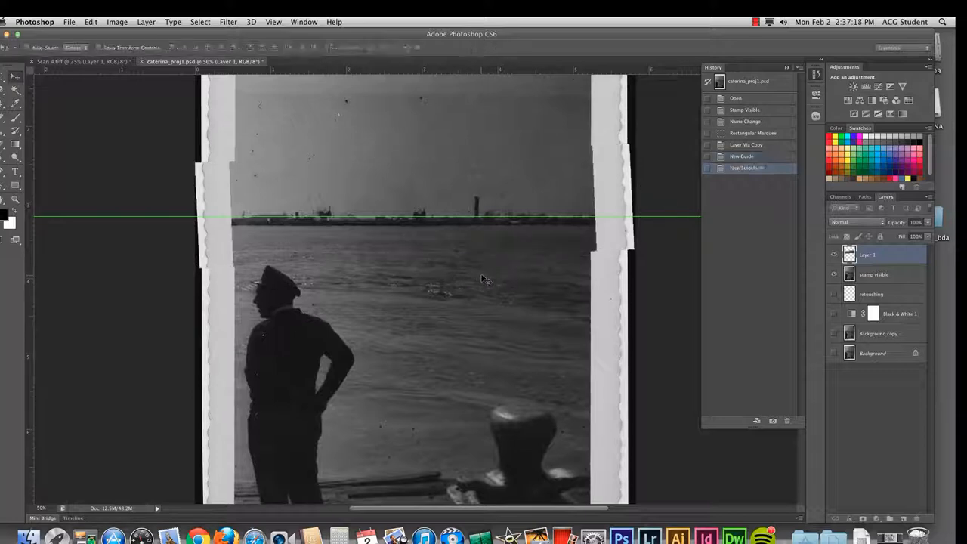
Rename the straightened strip's layer as "little horizon".
double_click(867, 255)
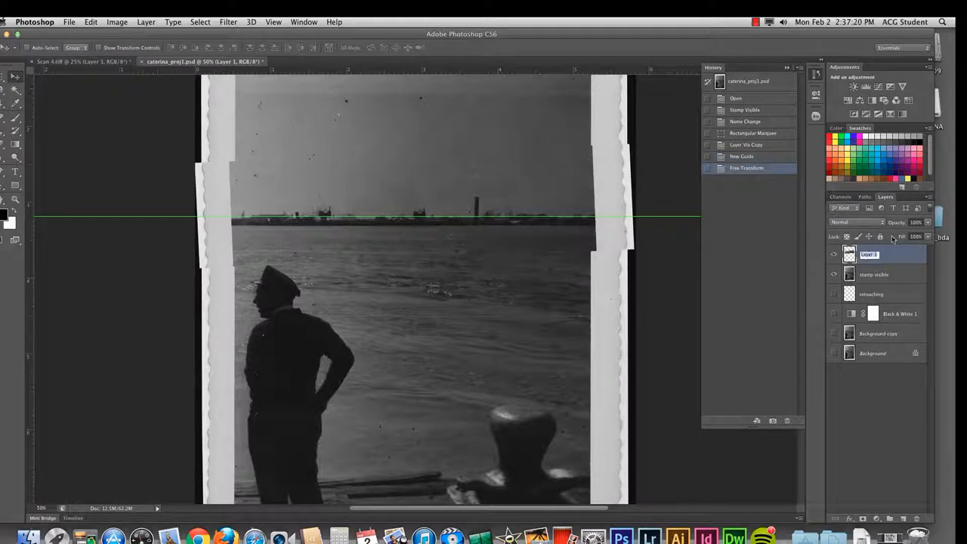
type("ho")
type("ttle horiz")
key("Return")
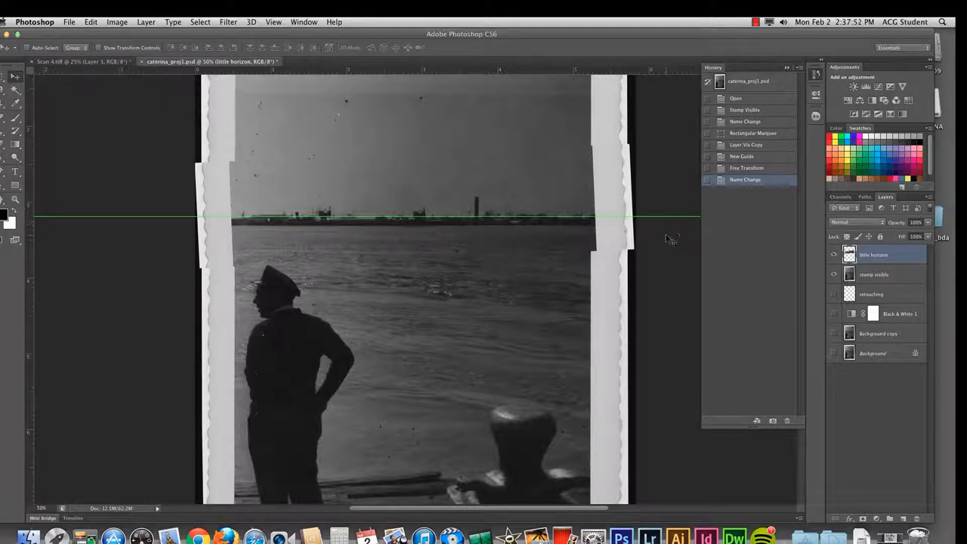
Clear the horizontal guide from the image.
left_click(273, 22)
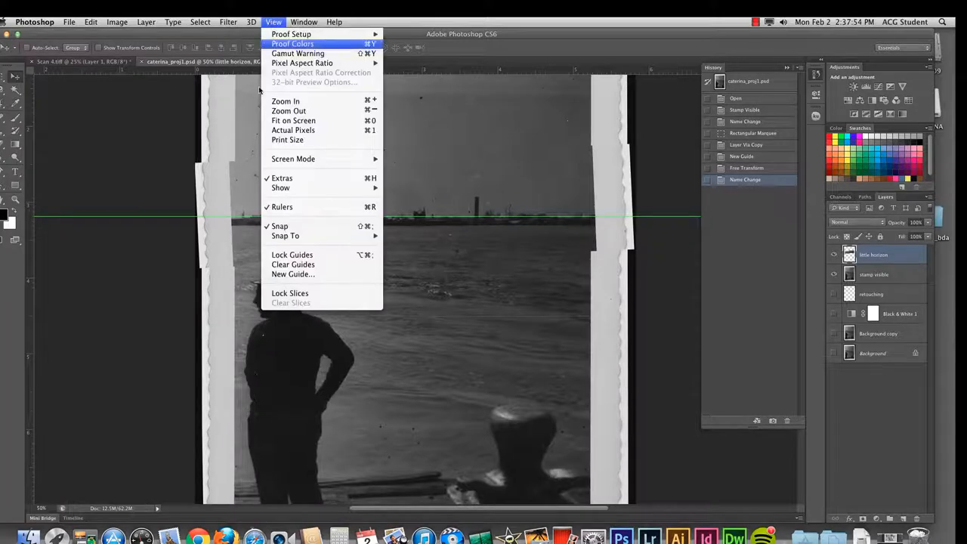
left_click(300, 275)
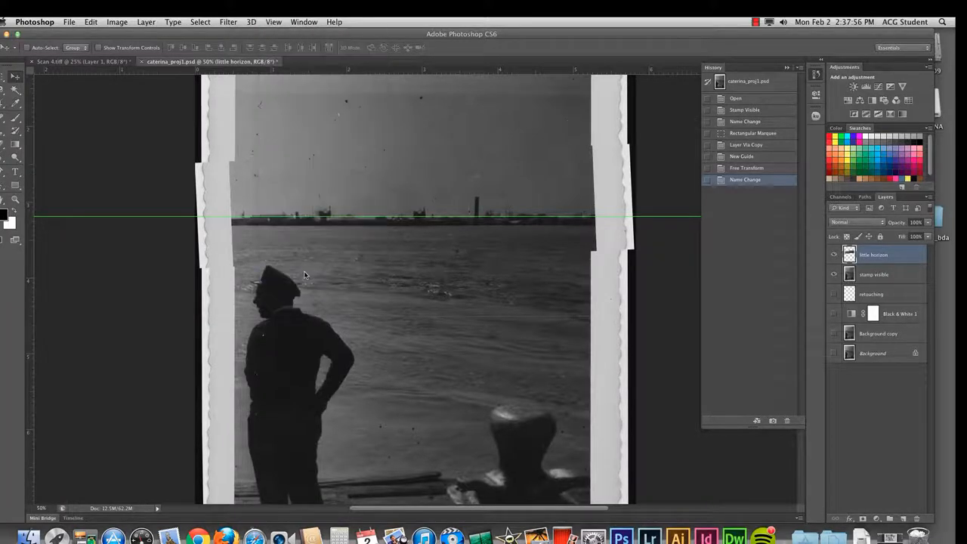
left_click(505, 246)
left_click(274, 21)
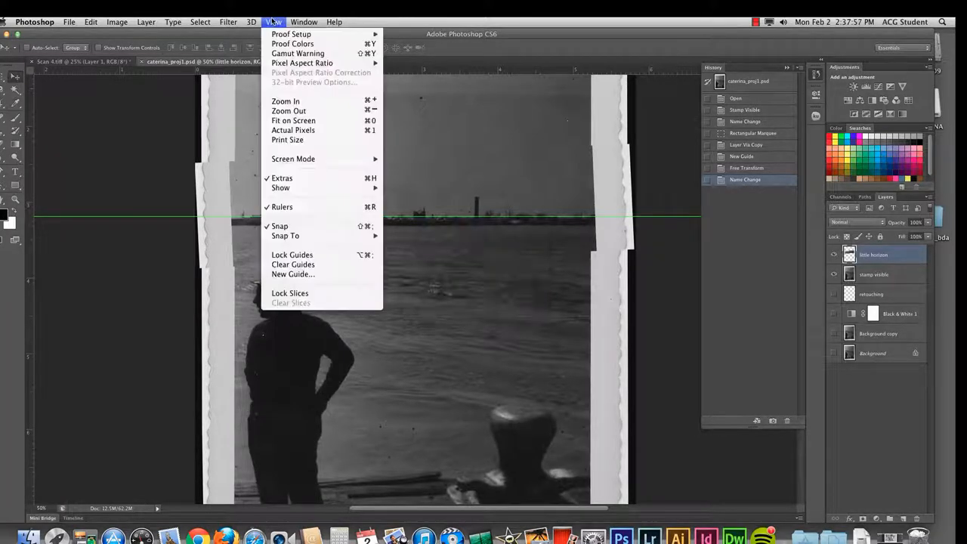
left_click(293, 264)
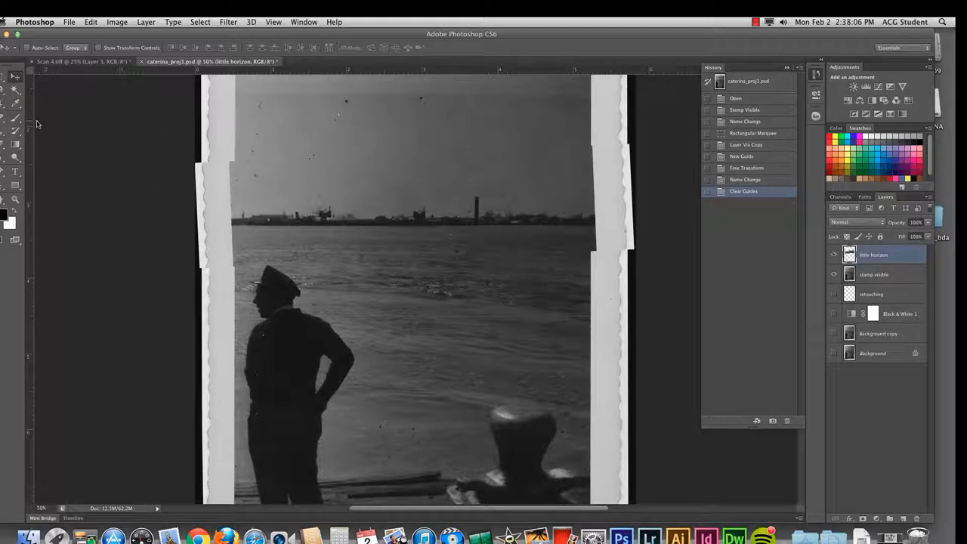
Try to erase the horizon strip's overhanging side edges with a 250 px Eraser, and revert to the Clear Guides state.
left_click(3, 144)
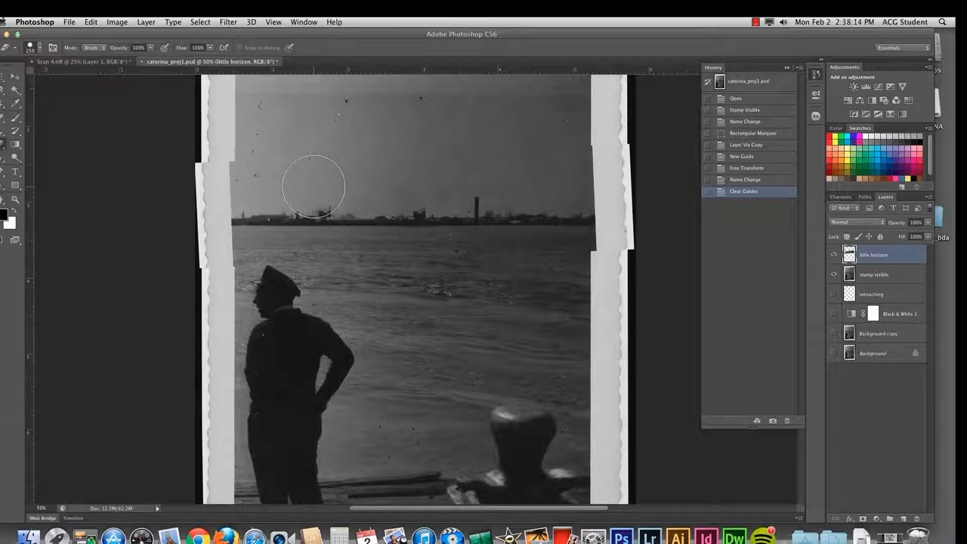
key("super+plus")
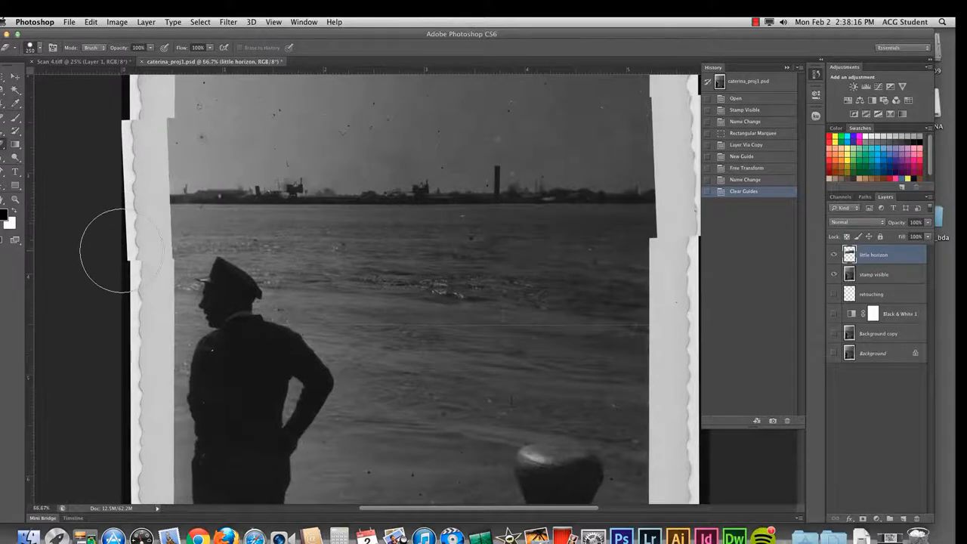
mouse_move(106, 232)
left_mouse_down()
mouse_move(110, 160)
mouse_move(113, 130)
mouse_move(133, 157)
mouse_move(135, 113)
mouse_move(144, 133)
mouse_move(150, 118)
mouse_move(157, 130)
mouse_move(160, 283)
left_mouse_up()
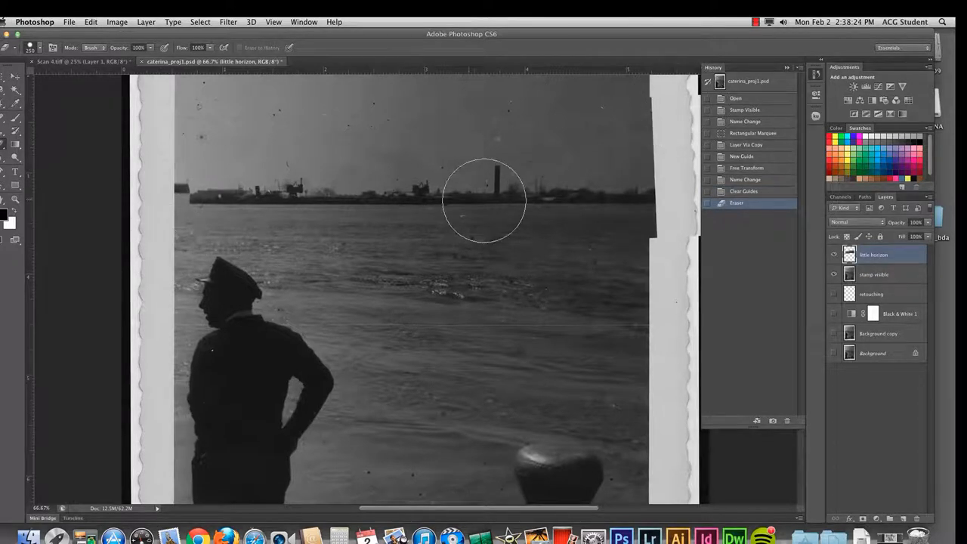
scroll(512, 231, "right", 4)
mouse_move(604, 121)
left_mouse_down()
mouse_move(584, 257)
mouse_move(560, 112)
mouse_move(567, 241)
mouse_move(554, 132)
mouse_move(554, 279)
mouse_move(548, 184)
mouse_move(531, 125)
mouse_move(555, 118)
mouse_move(548, 185)
mouse_move(579, 269)
left_mouse_up()
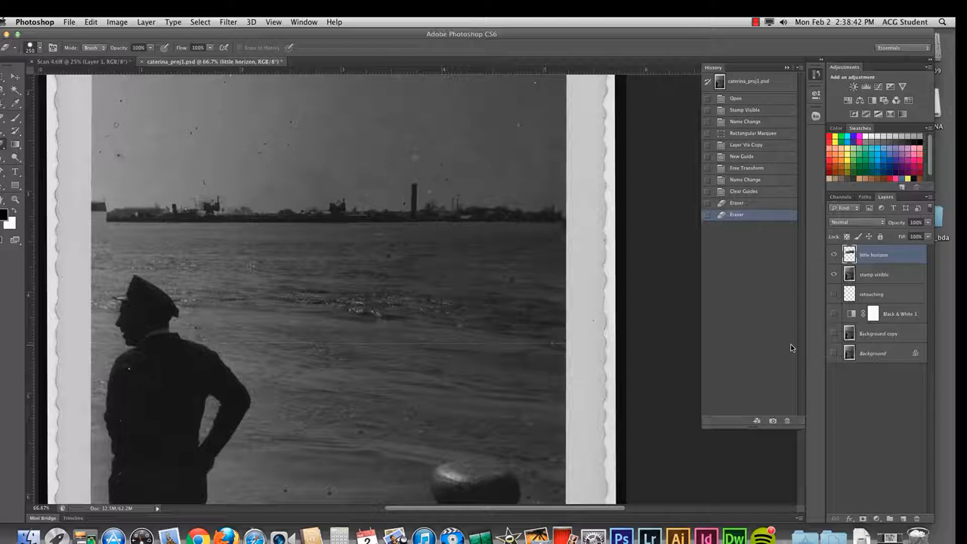
left_click(737, 193)
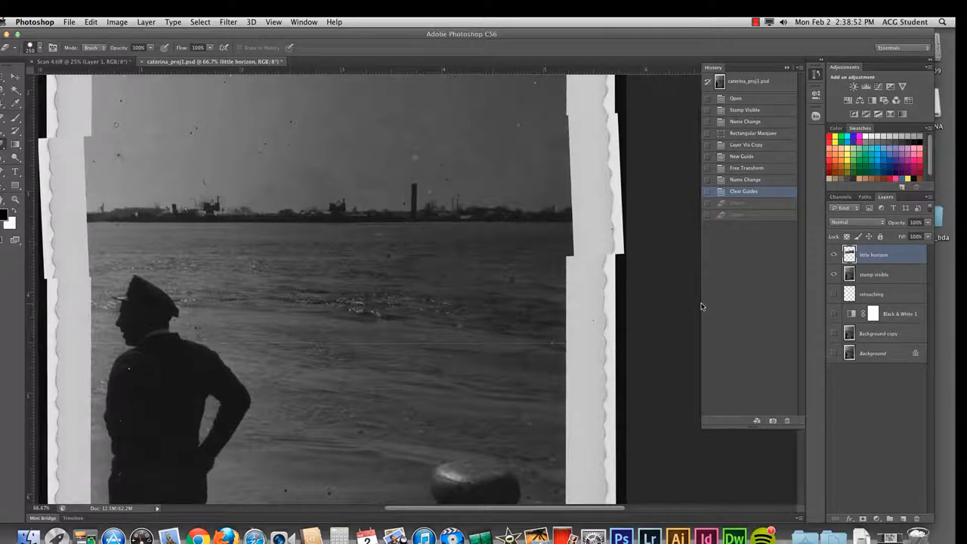
Detach the Layers panel beside the photo, add a layer mask to the "little horizon" layer and choose the Brush tool.
right_click(846, 189)
left_click_drag(885, 197, 650, 46)
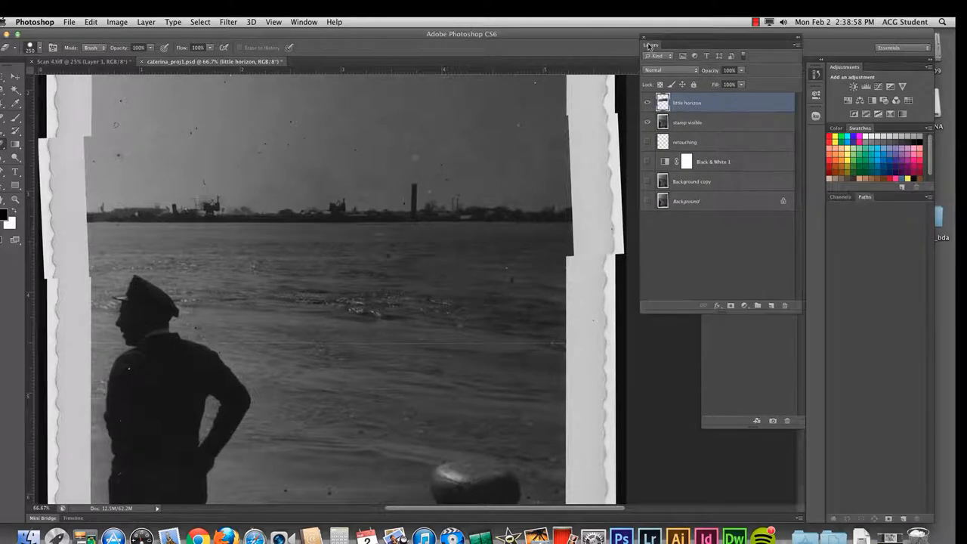
left_click(731, 306)
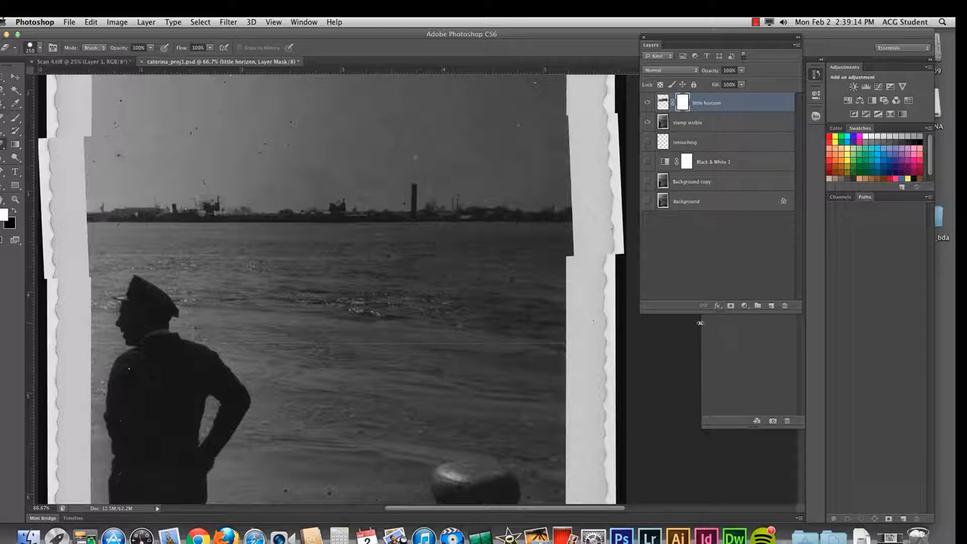
left_click(16, 119)
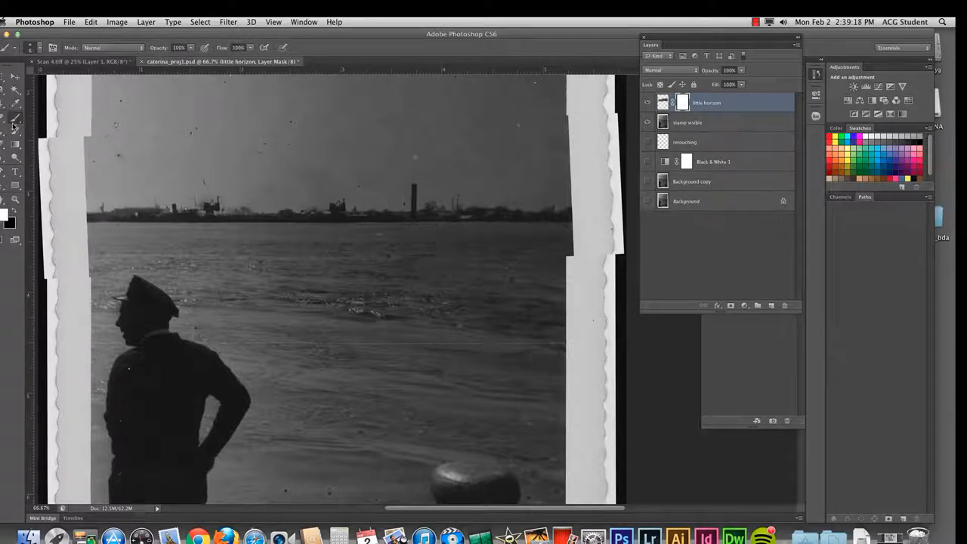
Try a mid-tone foreground color (8c5858) on the layer mask, and restore the default colors.
left_click(11, 215)
left_click(4, 217)
left_click(386, 241)
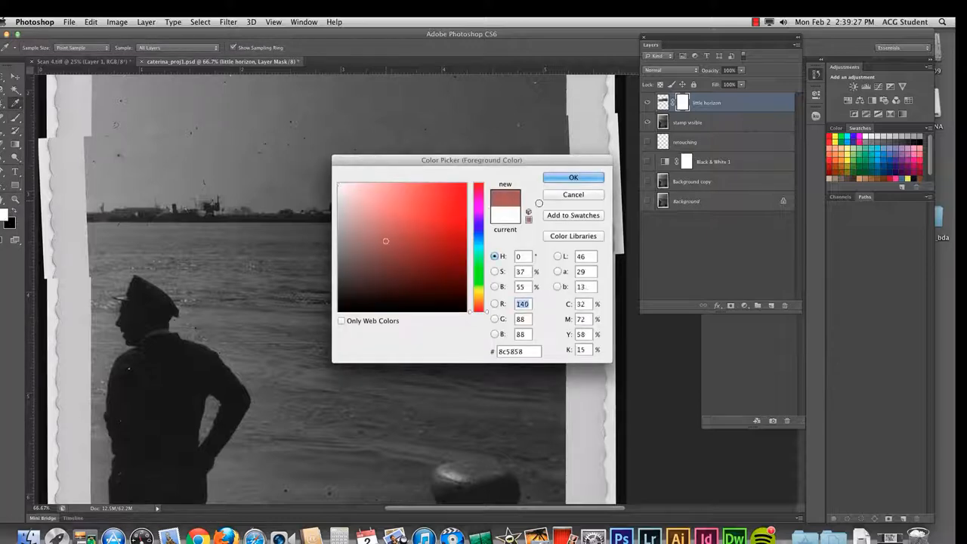
left_click(572, 177)
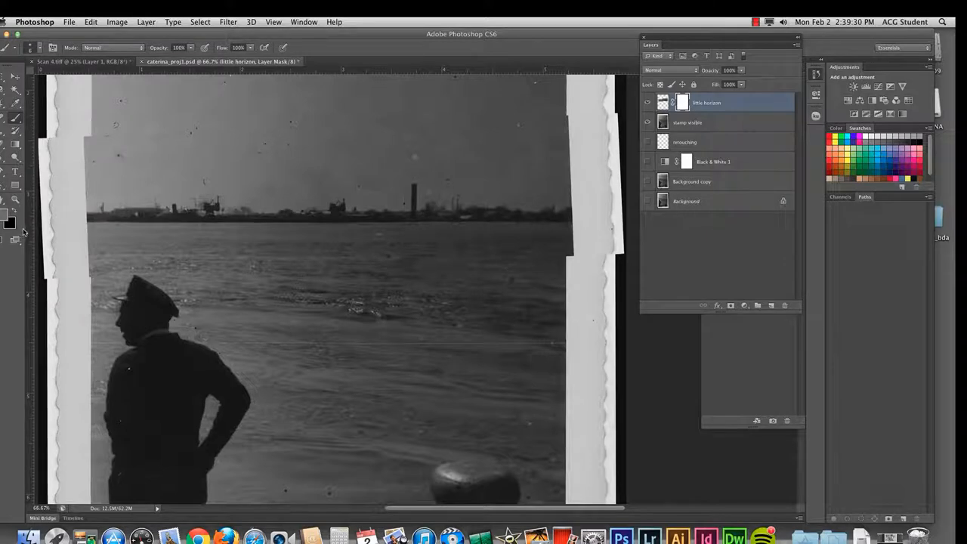
key("d")
Paint black on the layer mask with a 125 px brush to hide the strip's overhang along the photo's left border.
scroll(224, 241, "left", 10)
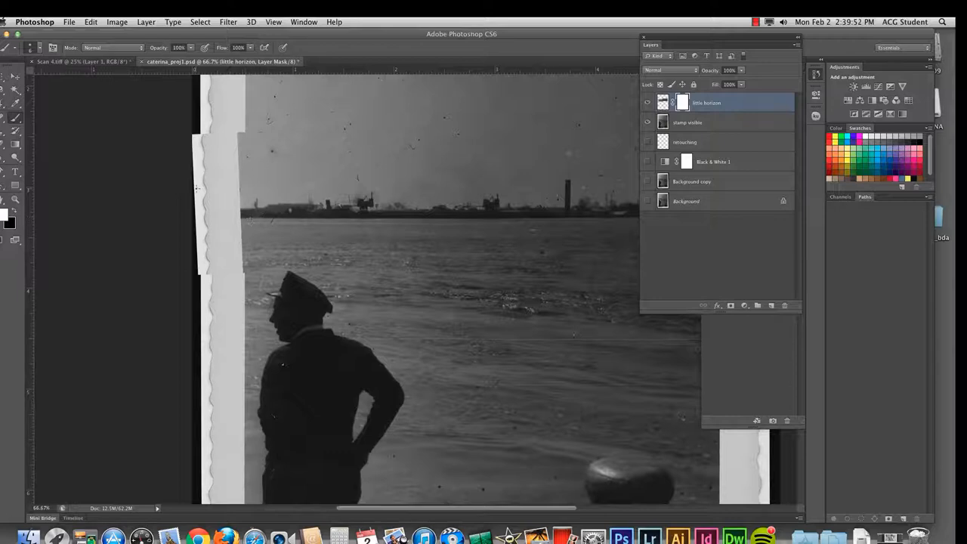
key("]")
key("]")
key("]")
key("]")
key("]")
key("]")
key("]")
key("x")
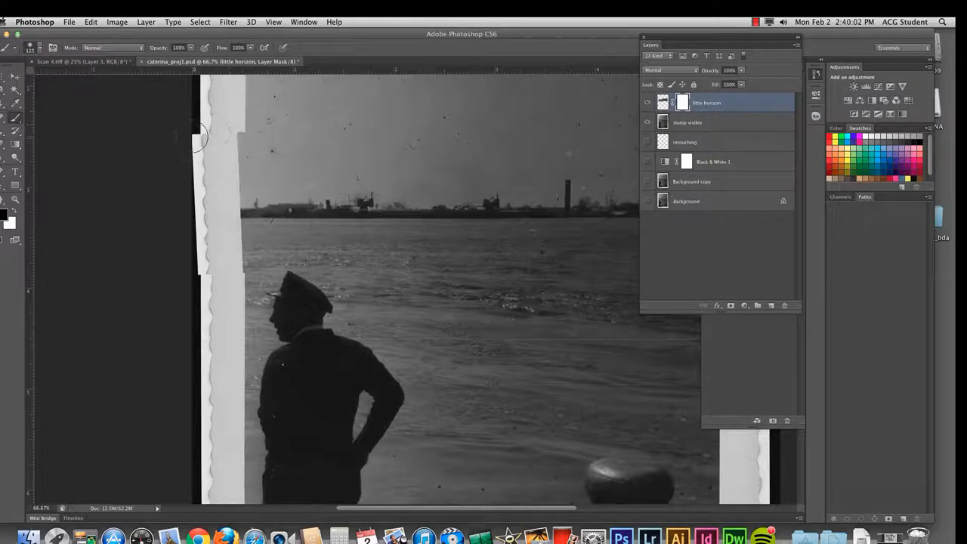
mouse_move(198, 141)
left_mouse_down()
mouse_move(218, 124)
mouse_move(234, 156)
mouse_move(233, 132)
mouse_move(247, 173)
mouse_move(221, 226)
mouse_move(222, 283)
left_mouse_up()
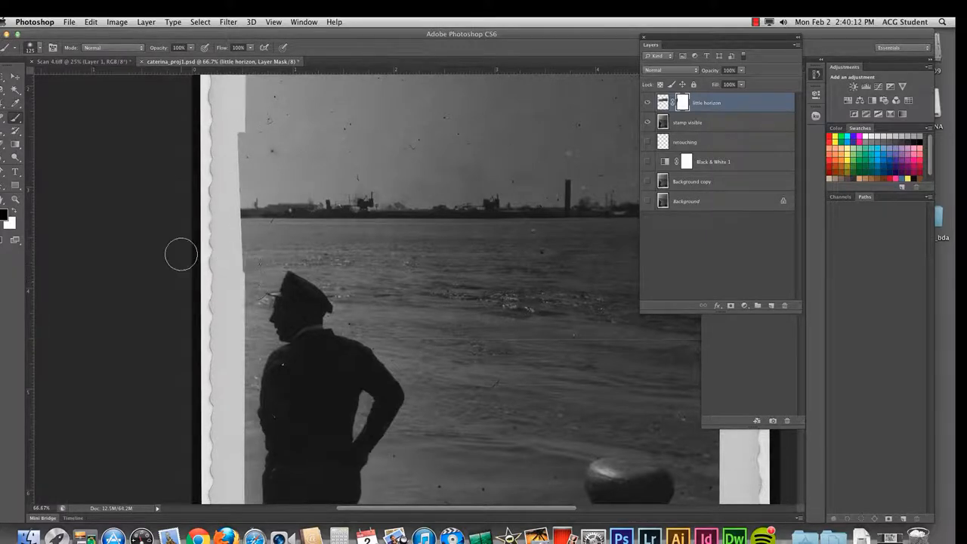
mouse_move(224, 209)
left_mouse_down()
mouse_move(247, 231)
mouse_move(249, 280)
mouse_move(255, 219)
mouse_move(243, 129)
left_mouse_up()
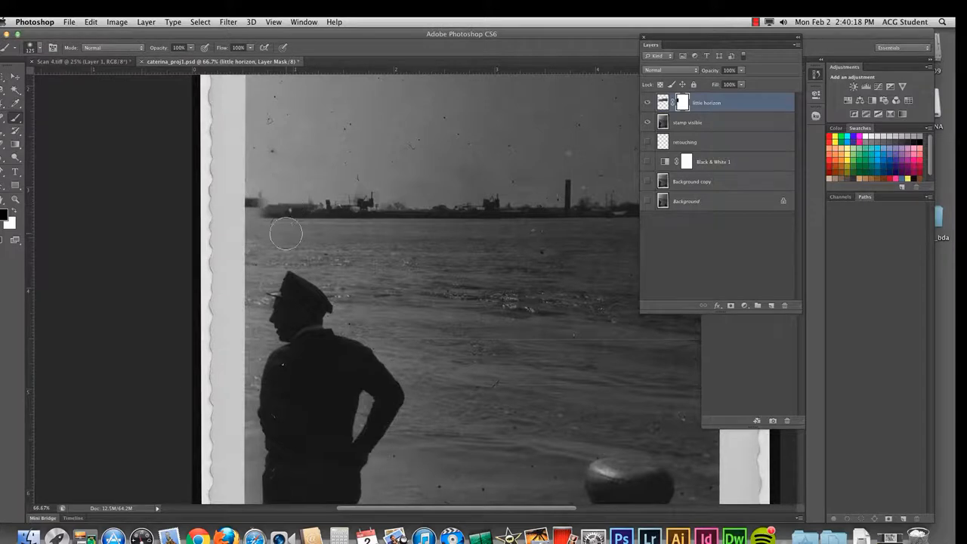
Paint white on the mask with a 40 px brush to bring back the horizon's left end up to the paper border.
key("super+equal")
key("super+equal")
left_click_drag(154, 211, 321, 290)
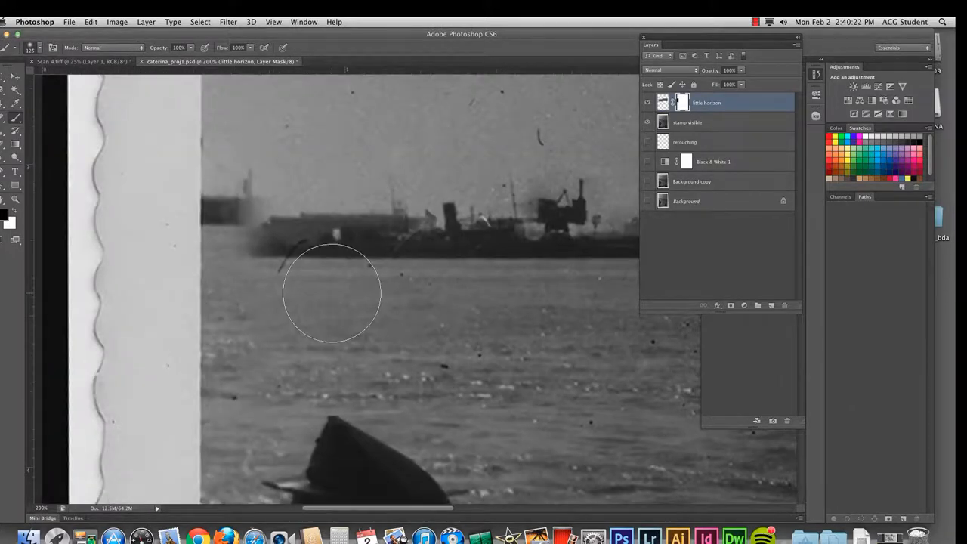
key("bracketleft")
key("bracketleft")
key("bracketleft")
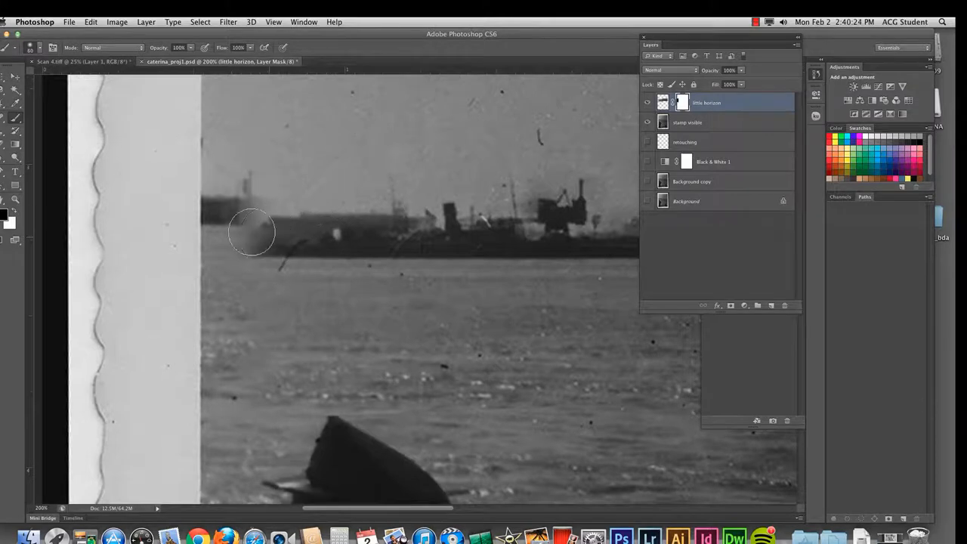
key("x")
mouse_move(246, 236)
left_mouse_down()
mouse_move(248, 179)
mouse_move(238, 239)
mouse_move(217, 231)
mouse_move(214, 203)
mouse_move(211, 243)
mouse_move(219, 224)
left_mouse_up()
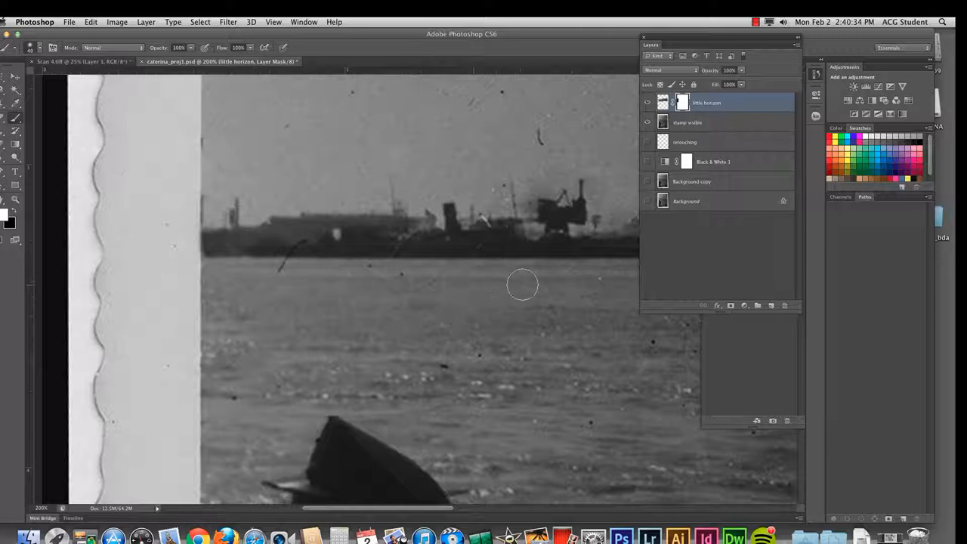
mouse_move(201, 201)
left_mouse_down()
mouse_move(214, 262)
mouse_move(210, 211)
mouse_move(194, 188)
left_mouse_up()
key("x")
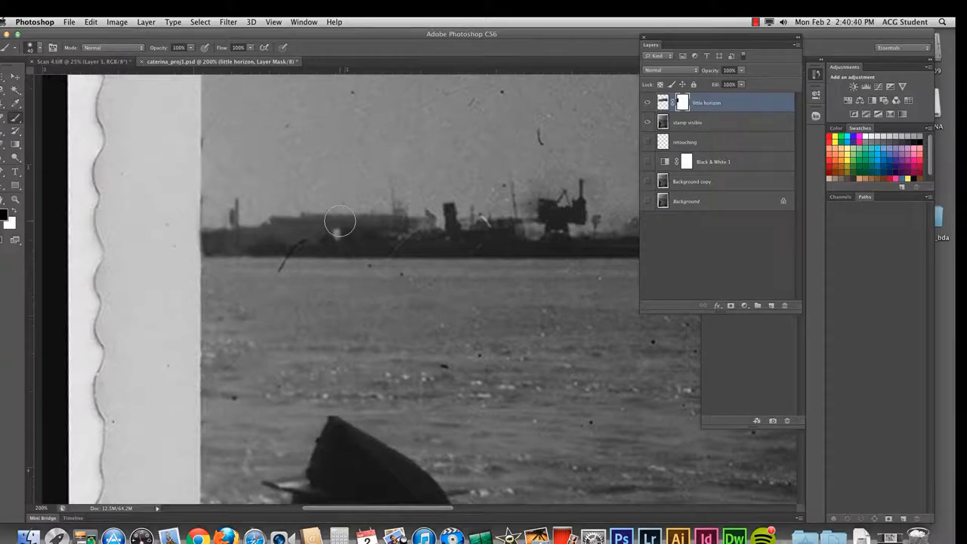
Select the strip's overhang on the right border with a rectangular marquee, clear that area of the layer mask to black, and deselect.
left_click_drag(537, 268, 312, 298)
left_click_drag(514, 280, 317, 298)
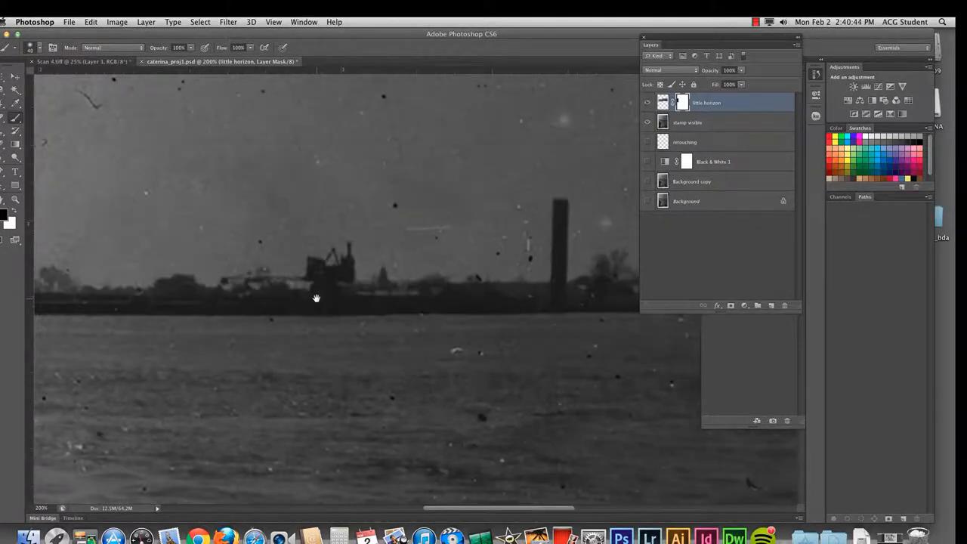
left_click_drag(461, 276, 190, 306)
left_click_drag(556, 294, 249, 247)
key("super+minus")
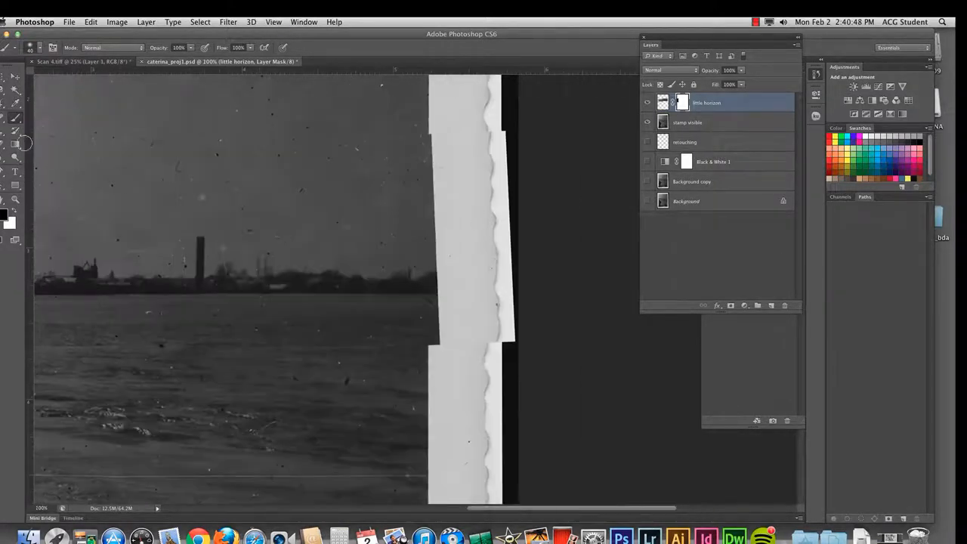
left_click(5, 77)
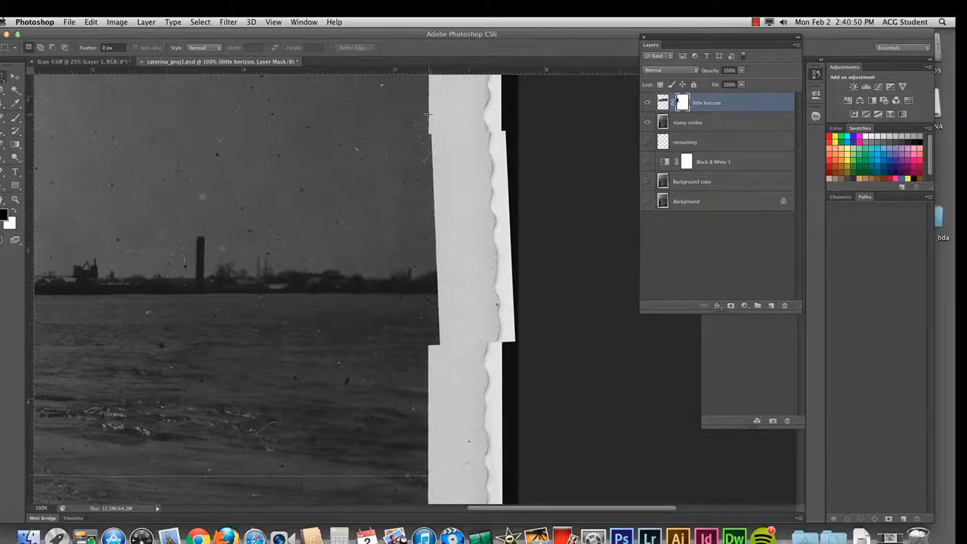
left_click_drag(430, 115, 566, 404)
key("super+d")
left_click(662, 103)
key("super+shift+d")
left_click(682, 103)
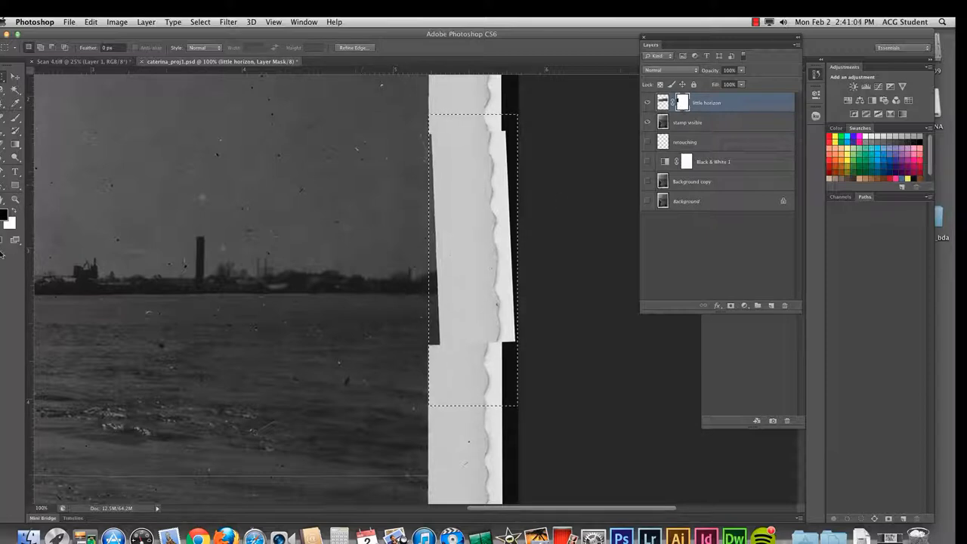
left_click(3, 224)
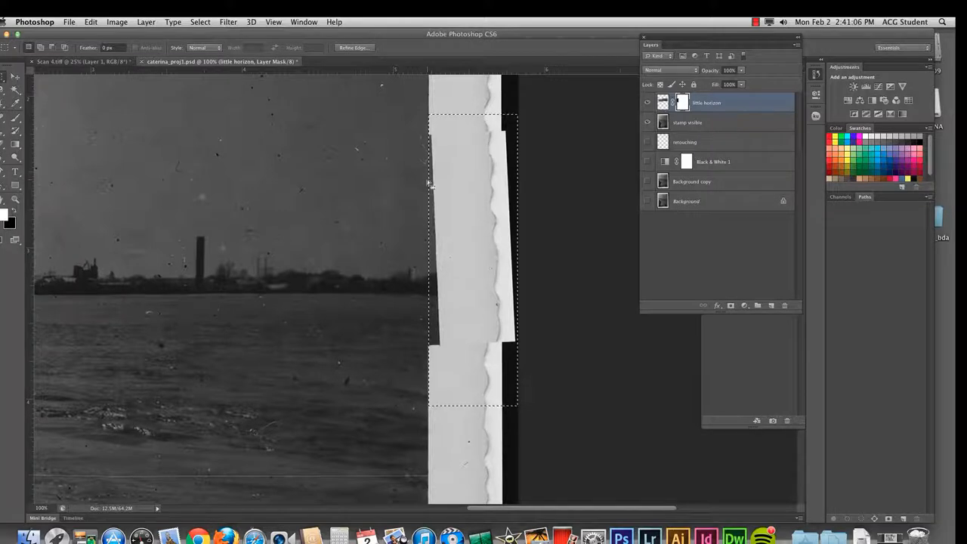
key("Delete")
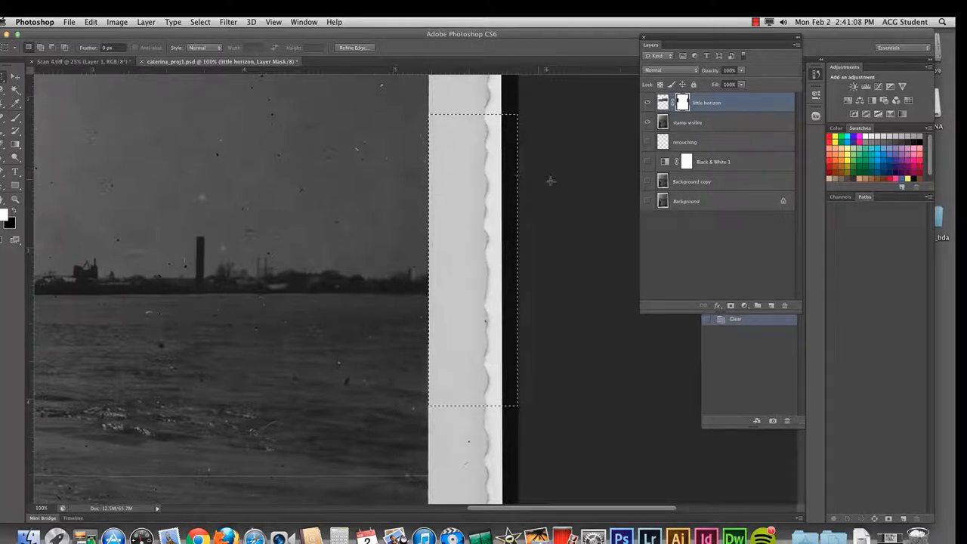
key("super+d")
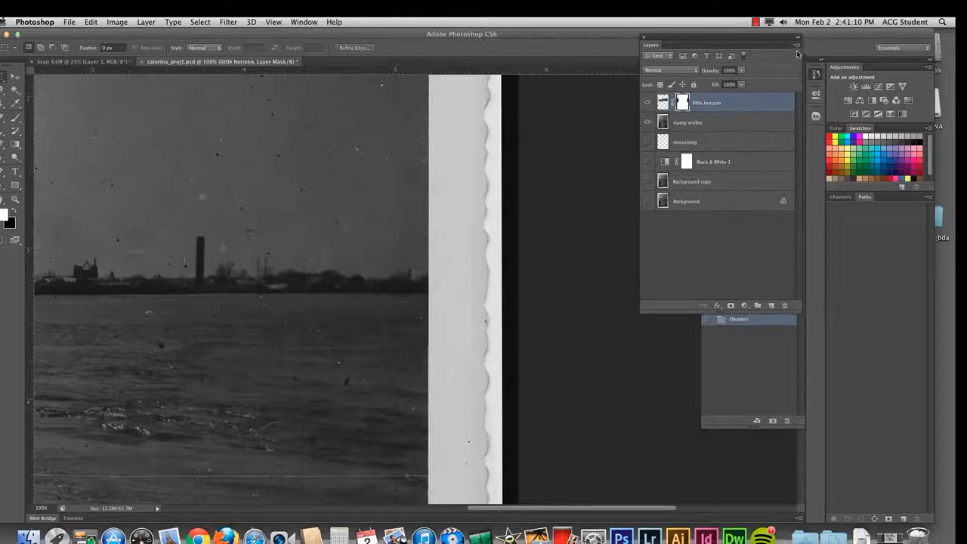
Set the Layers panel thumbnails to the largest size.
left_click(796, 47)
left_click(831, 300)
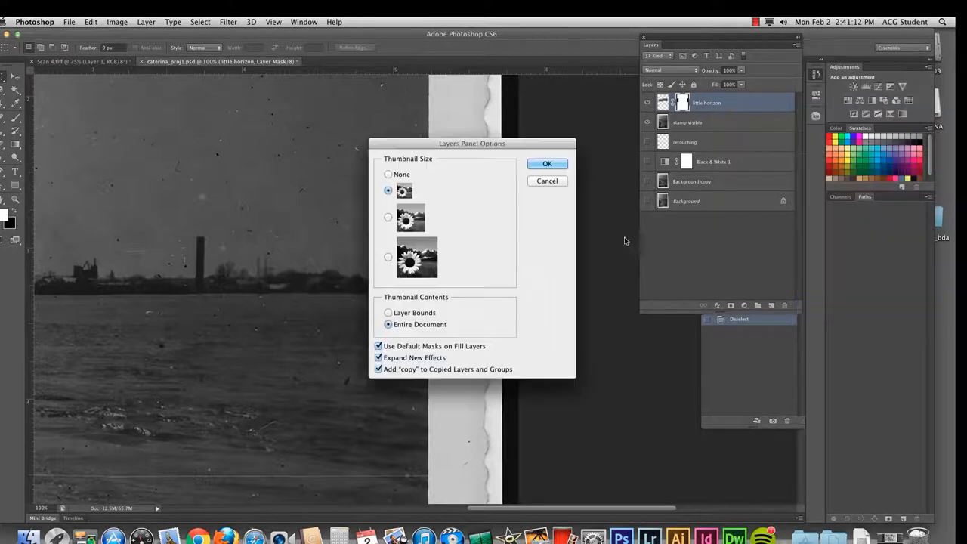
left_click(387, 256)
left_click(546, 164)
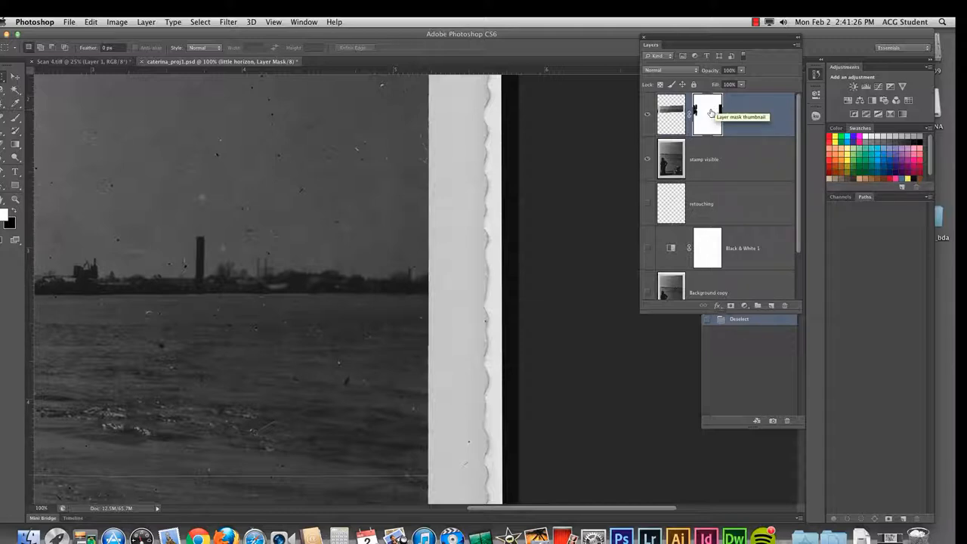
Go back to the last Clear state in the history to restore the marquee selection around the right border.
left_click(751, 323)
left_click(726, 308)
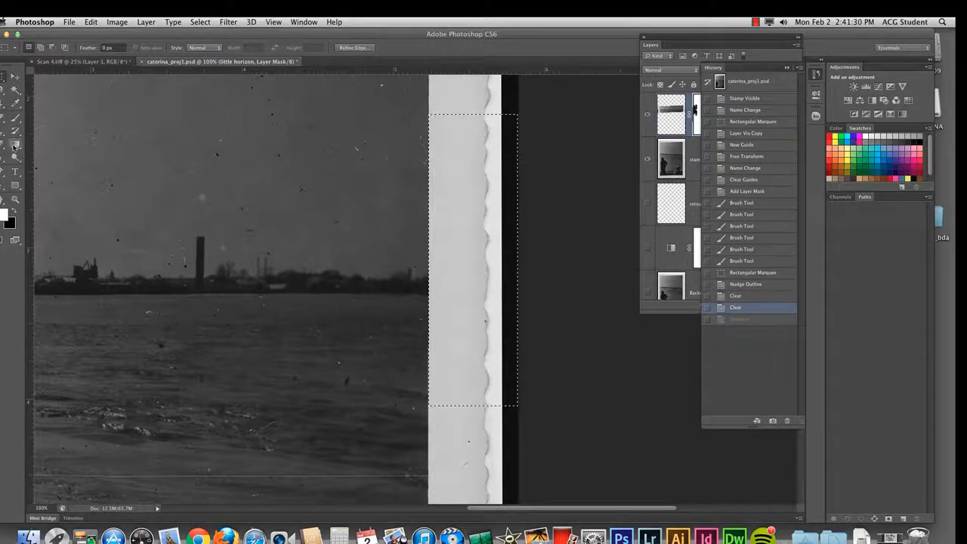
Switch to the Paint Bucket tool.
left_click(14, 157)
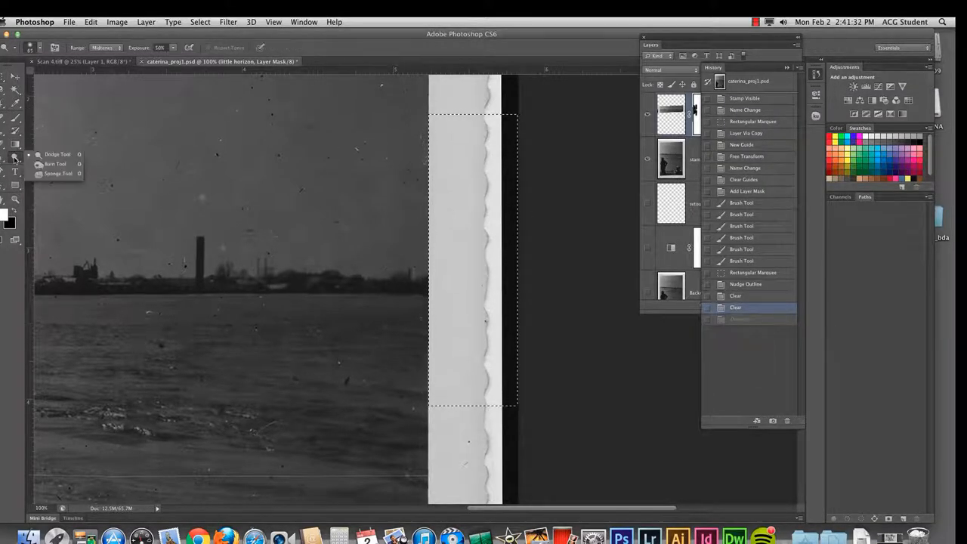
left_click(4, 145)
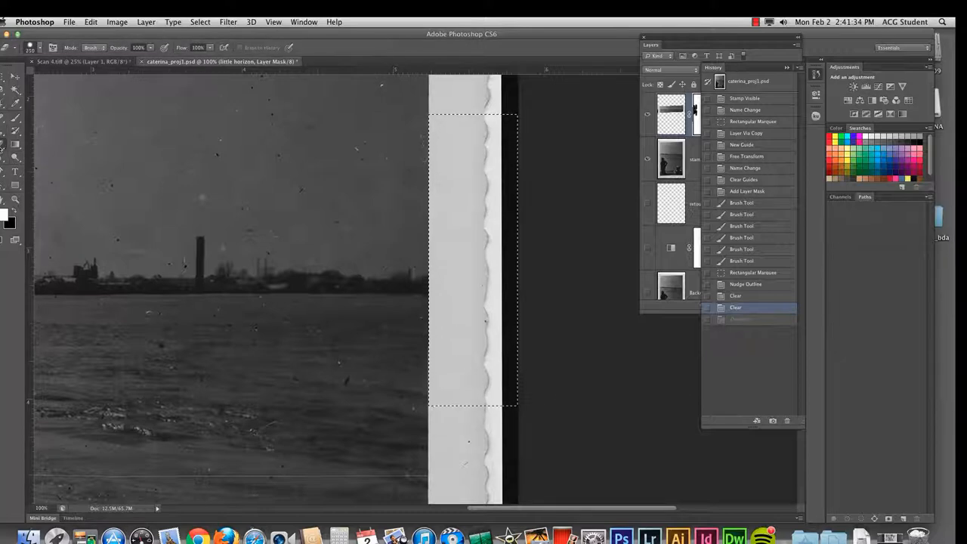
left_click(16, 131)
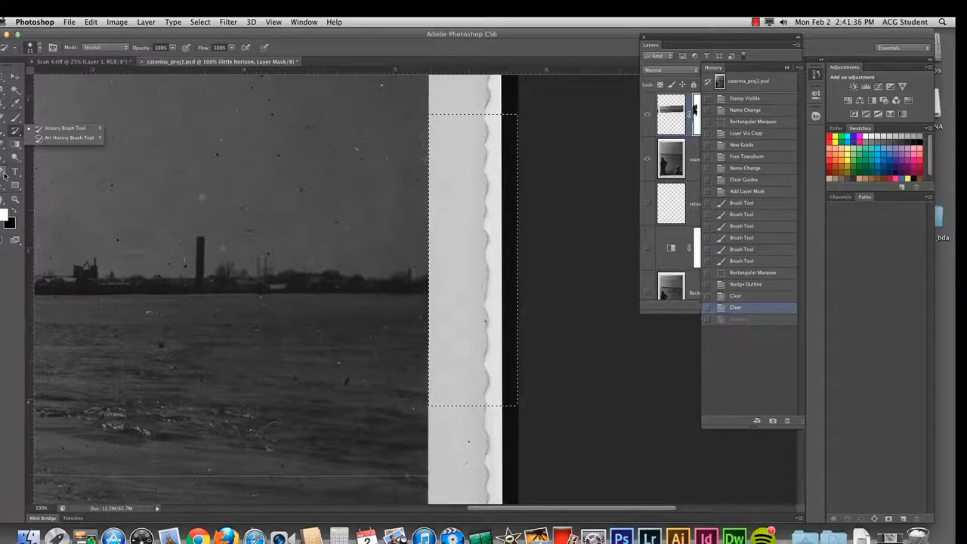
left_click(4, 157)
left_click(14, 144)
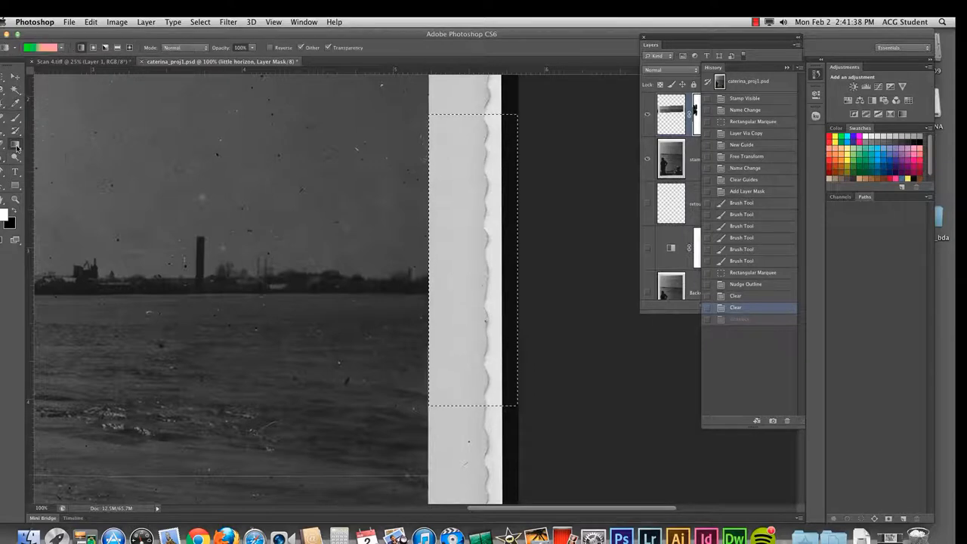
left_click(42, 145)
left_click(16, 148)
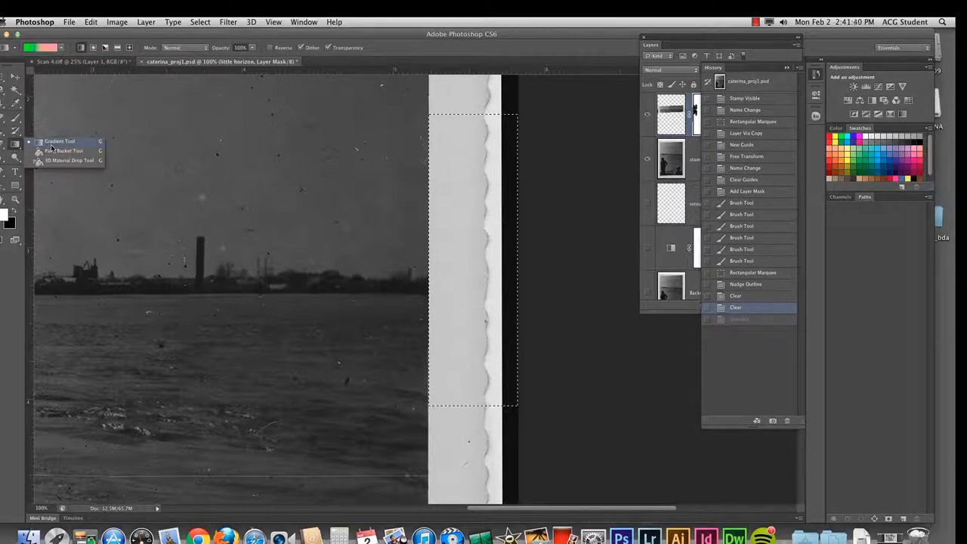
left_click(54, 159)
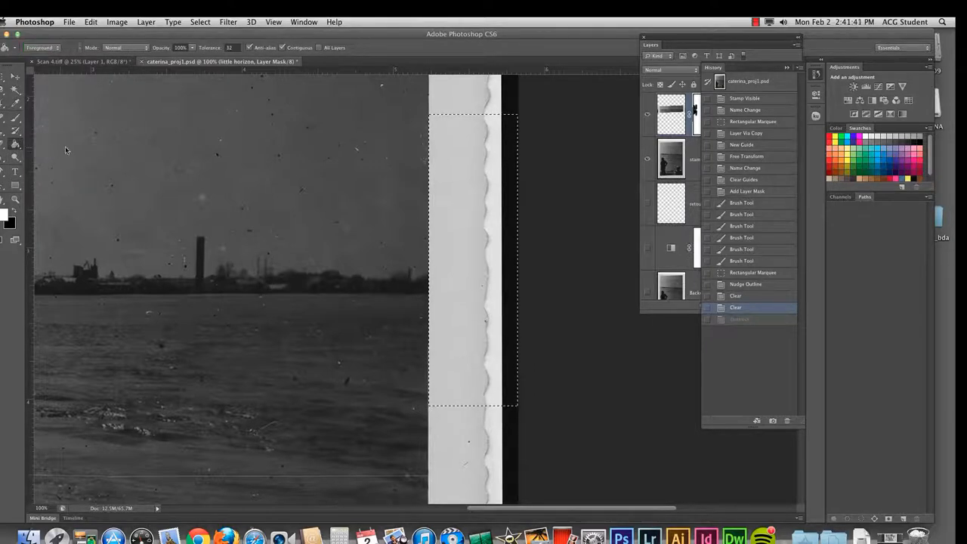
Try filling the selected border area of the layer mask with white, and undo the fill.
left_click(477, 234)
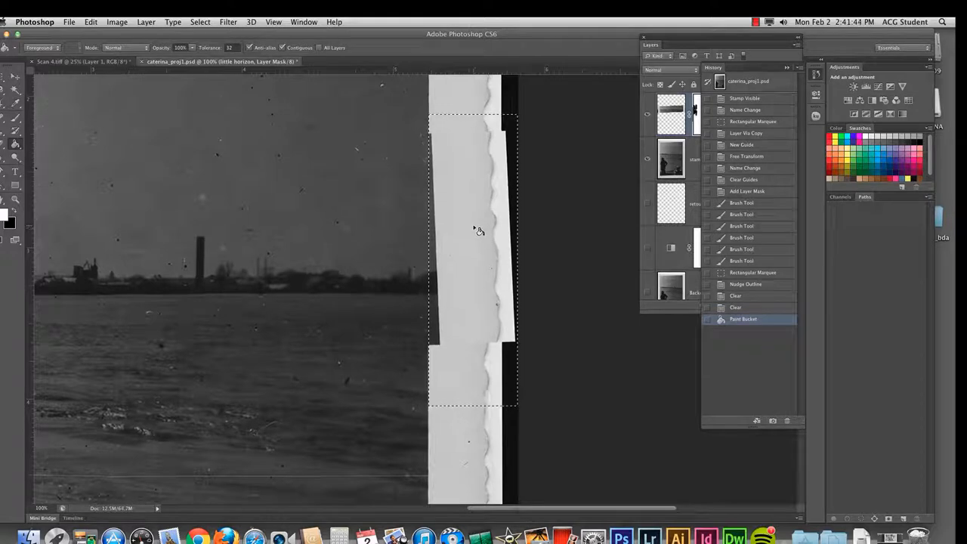
key("super+z")
Swap the foreground colour to black, go back to the first Clear state, and fill the selected border area of the mask.
key("x")
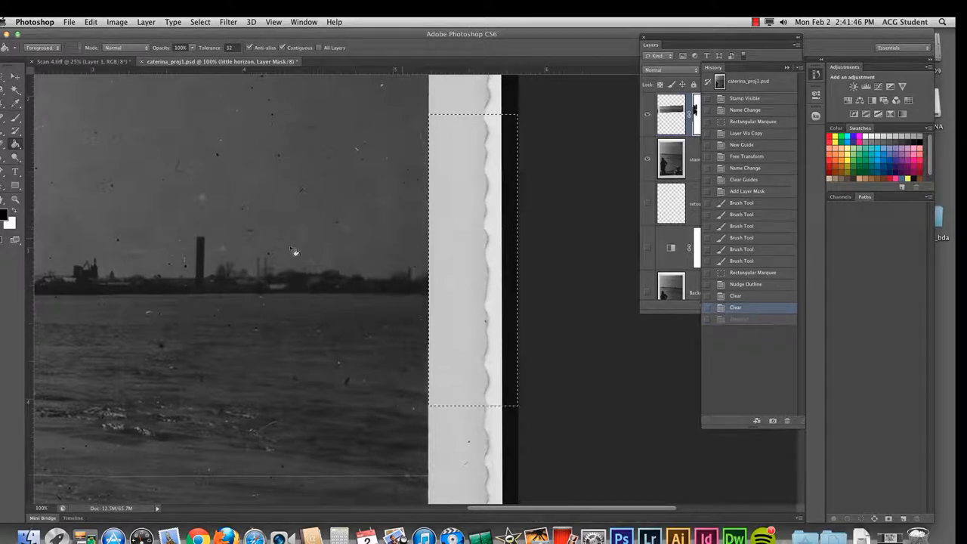
left_click(471, 214)
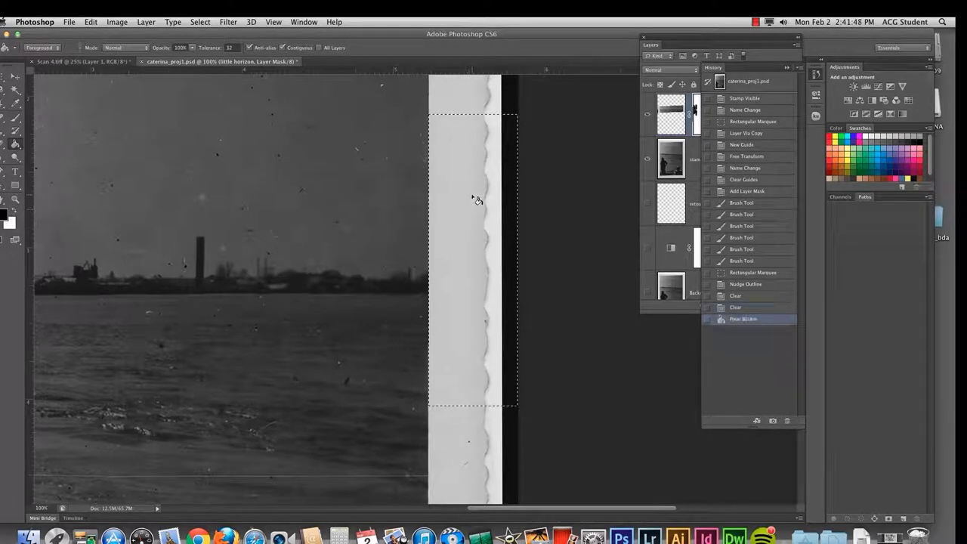
left_click(734, 308)
left_click(735, 296)
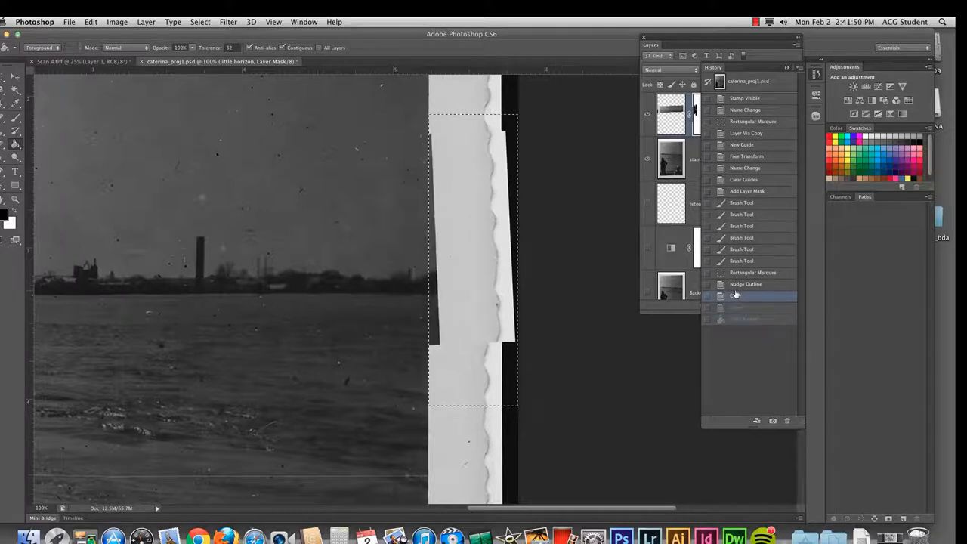
left_click(461, 220)
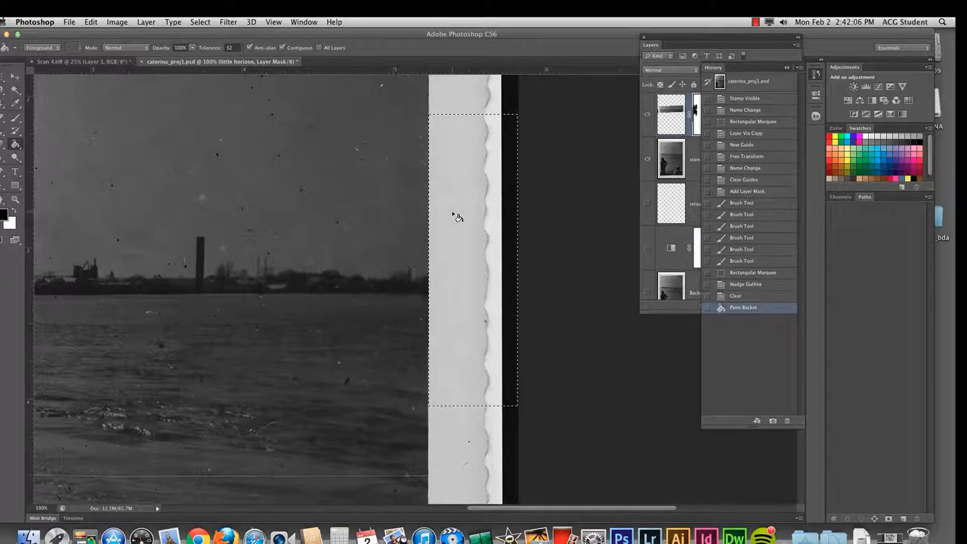
Deselect the marquee around the paper border and make the stamp visible layer active.
key("super+minus")
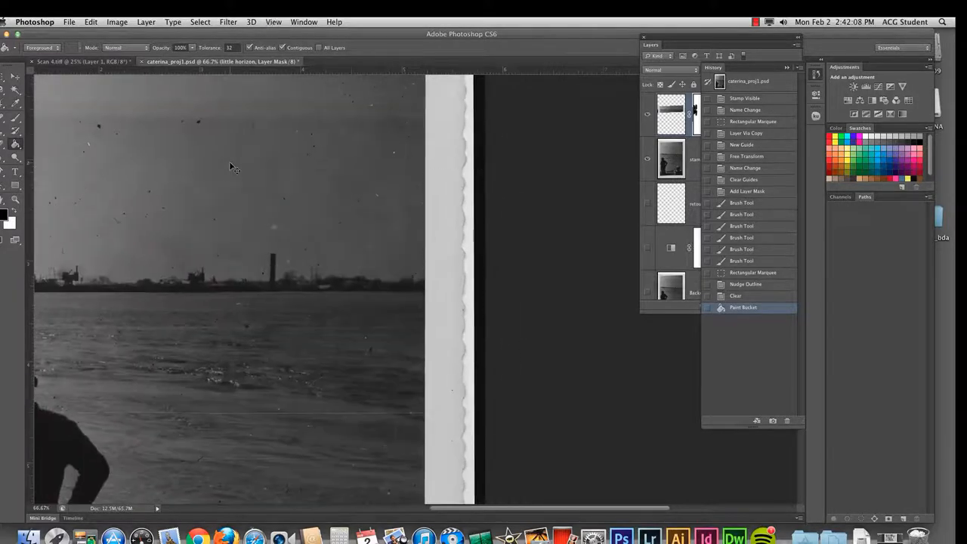
key("super+minus")
key("super+minus")
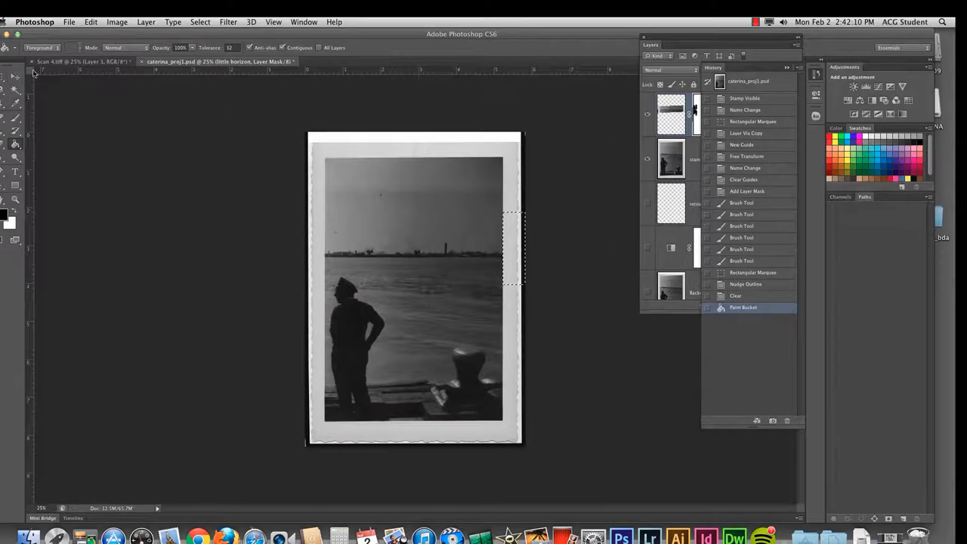
key("super+d")
left_click(16, 77)
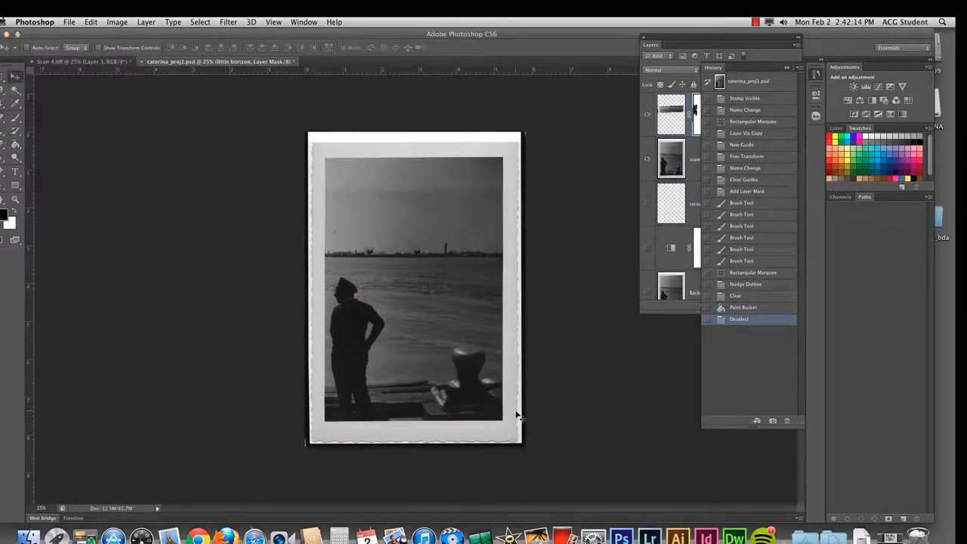
key("super+plus")
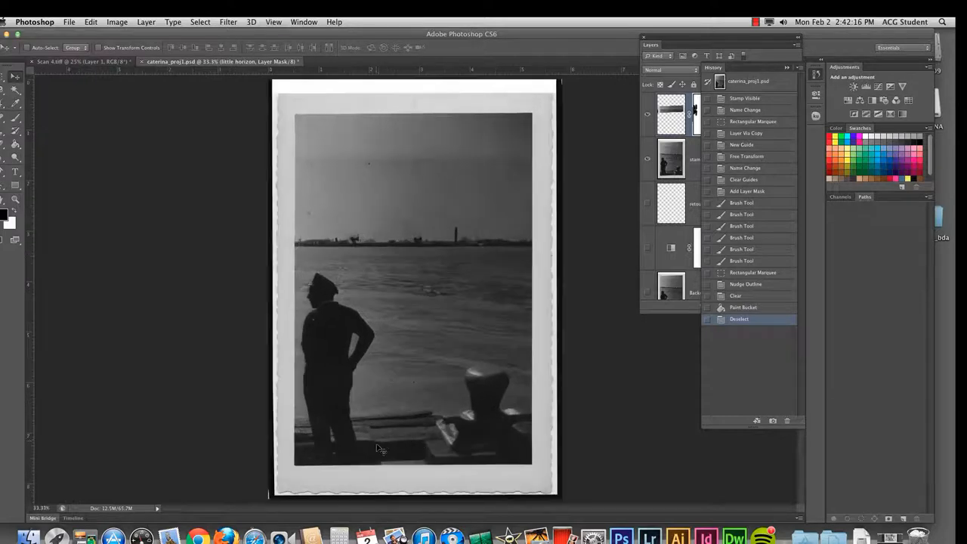
left_click(686, 165)
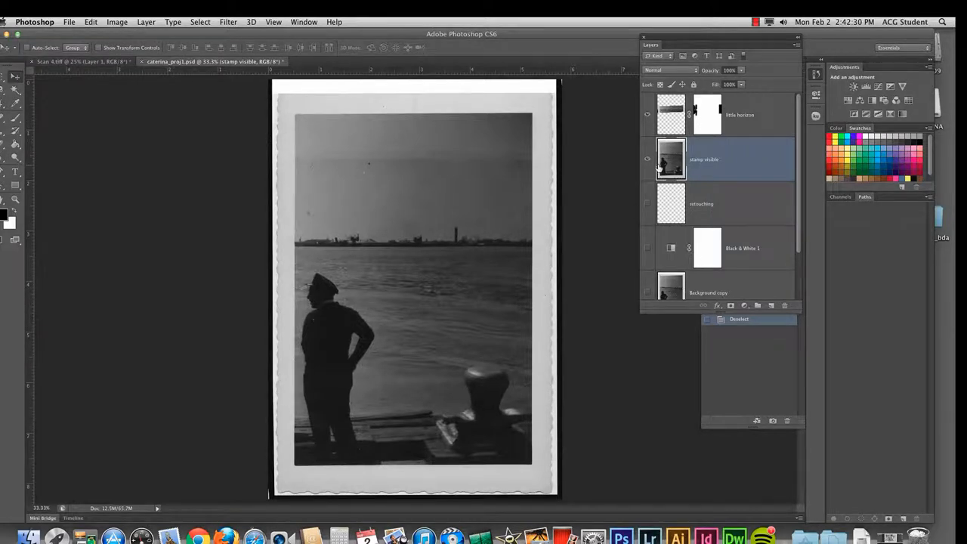
left_click(69, 22)
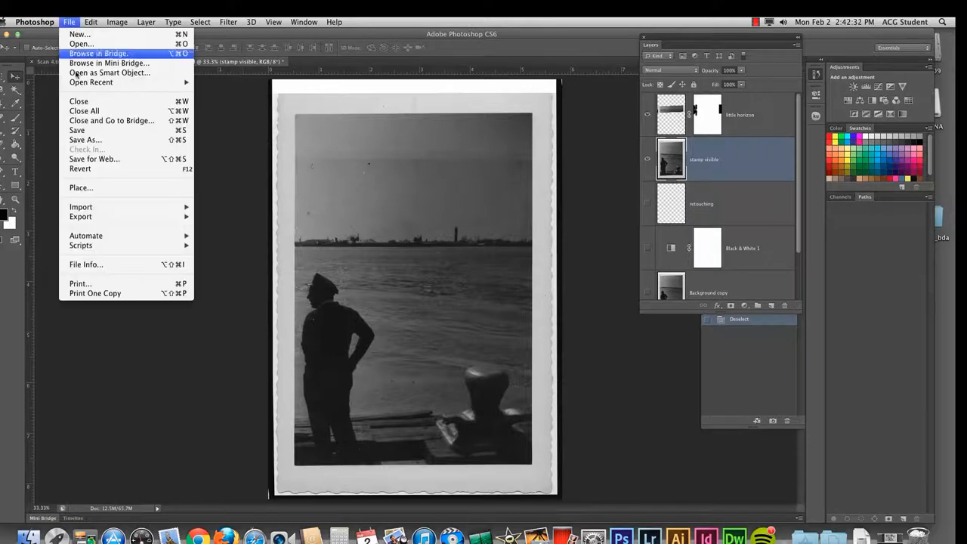
left_click(512, 206)
key("super+o")
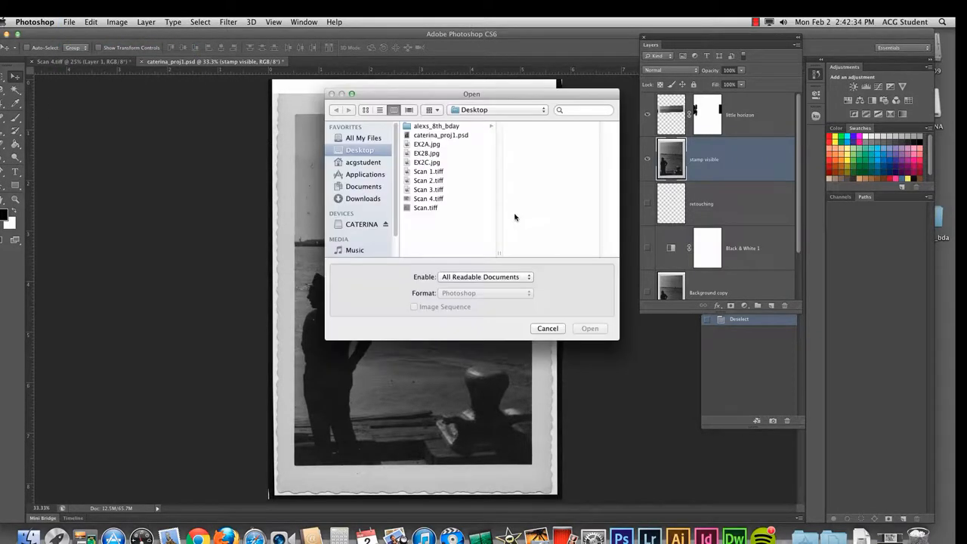
left_click(550, 330)
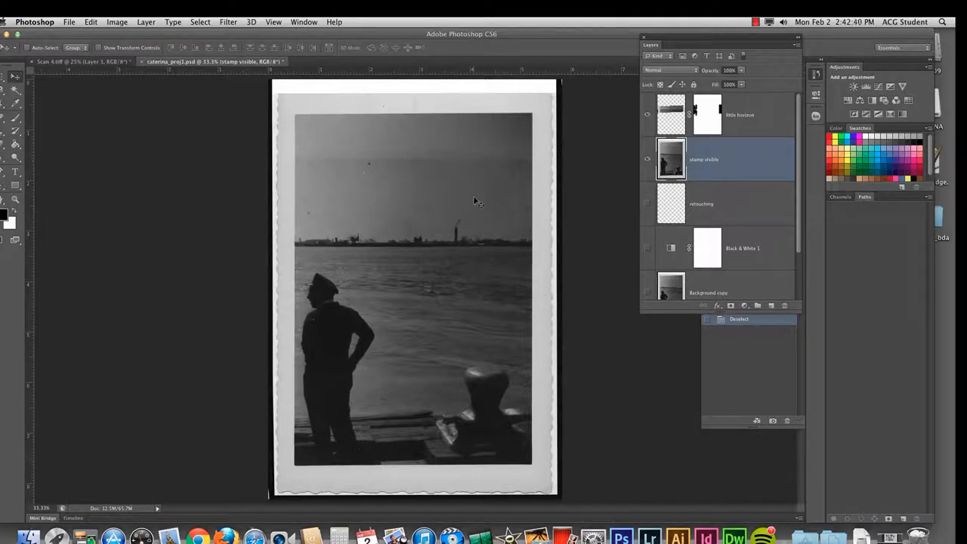
key("super+equal")
left_click_drag(347, 197, 319, 263)
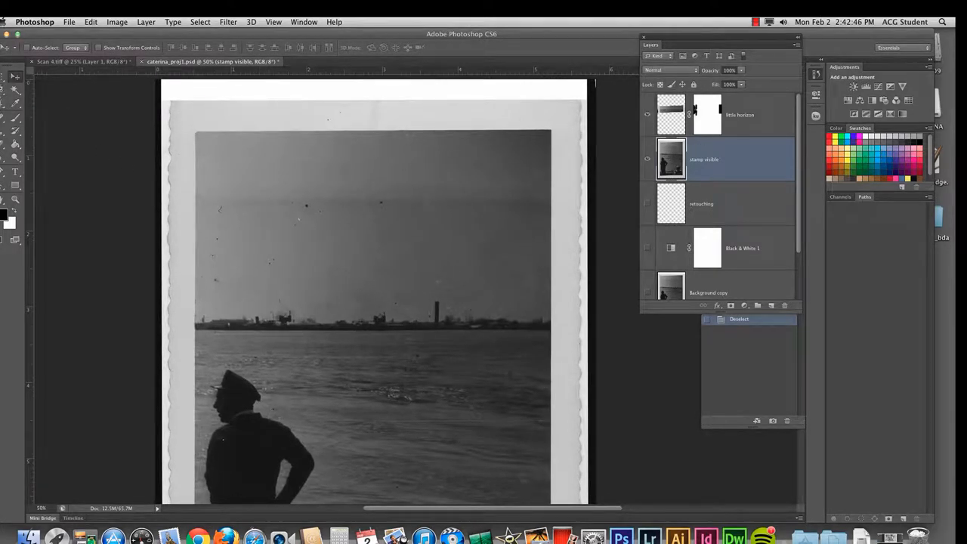
key("m")
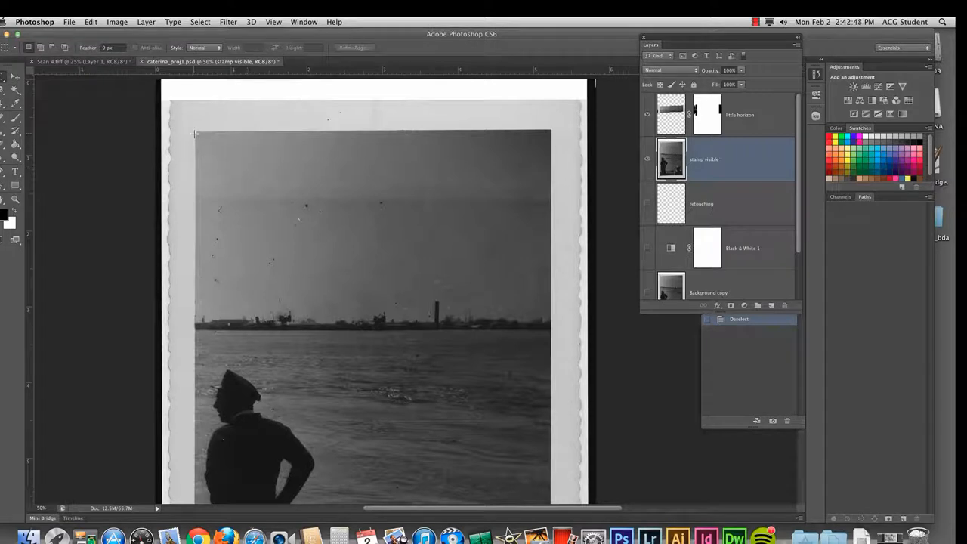
left_click_drag(194, 134, 196, 137)
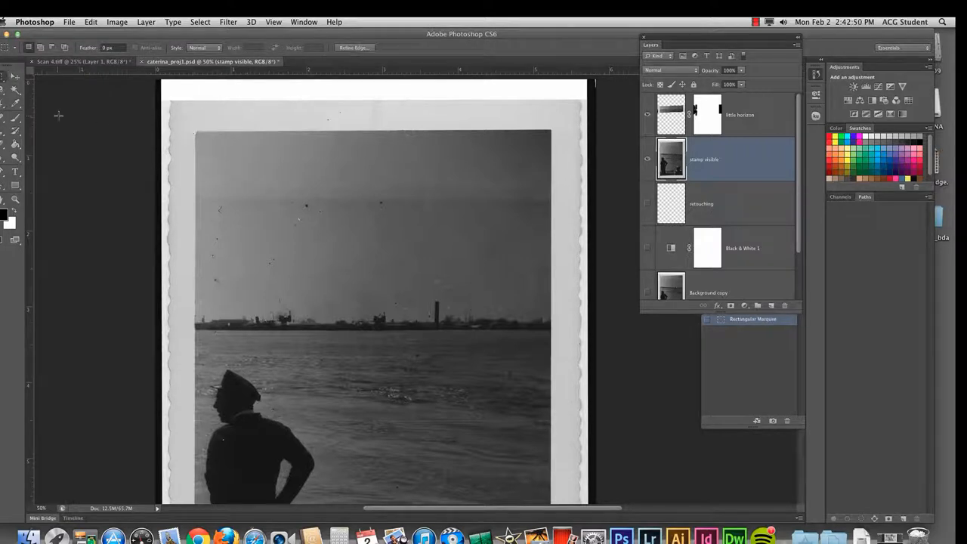
key("super+d")
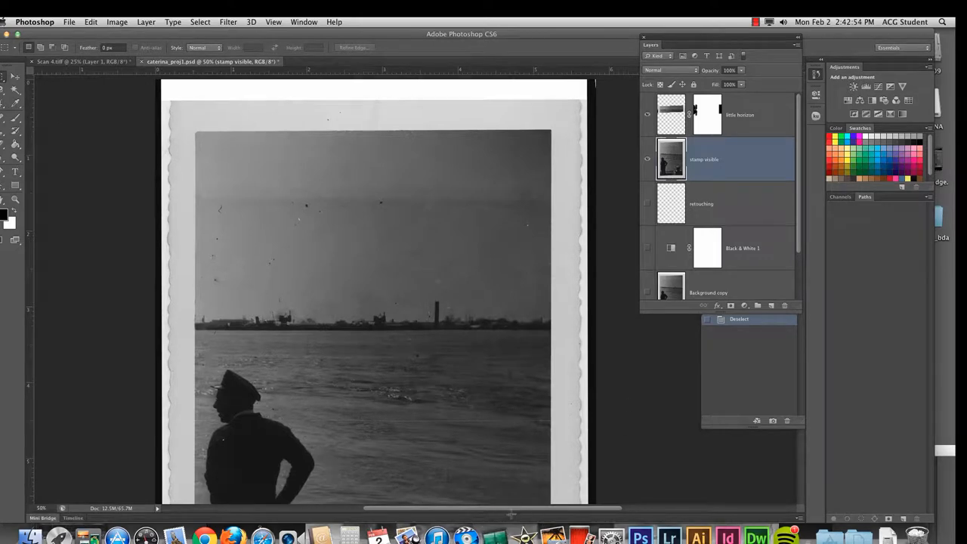
Collapse the History panel with the whole photo in view.
left_click(498, 537)
left_click(565, 415)
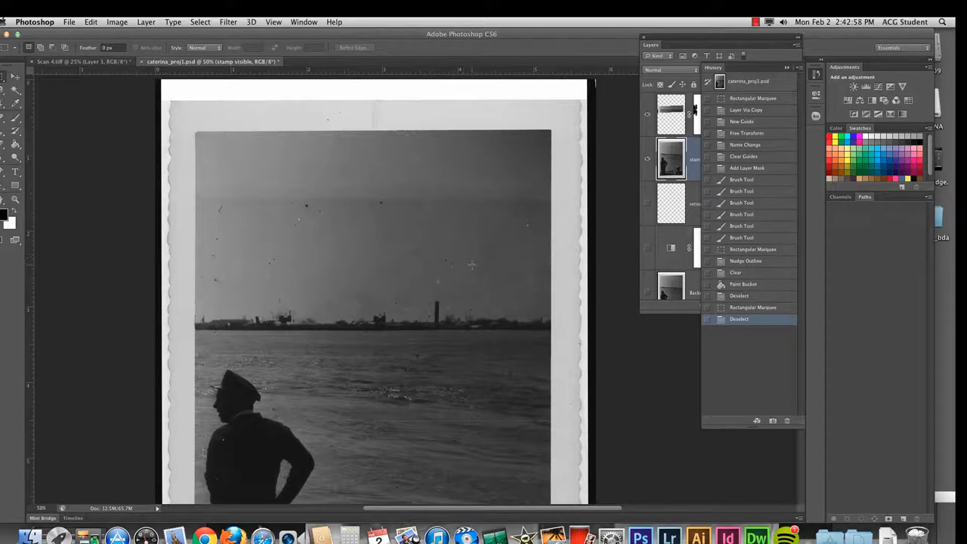
key("super+minus")
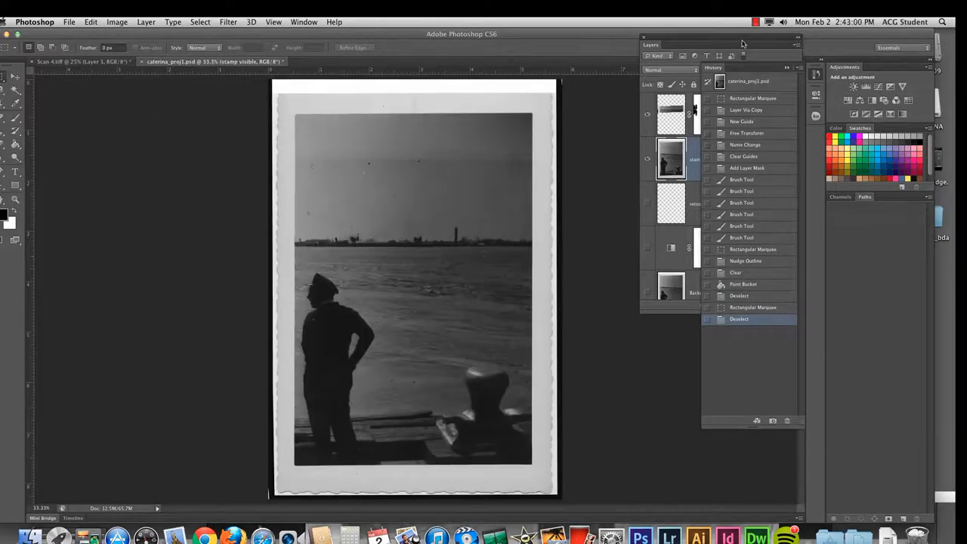
left_click(787, 69)
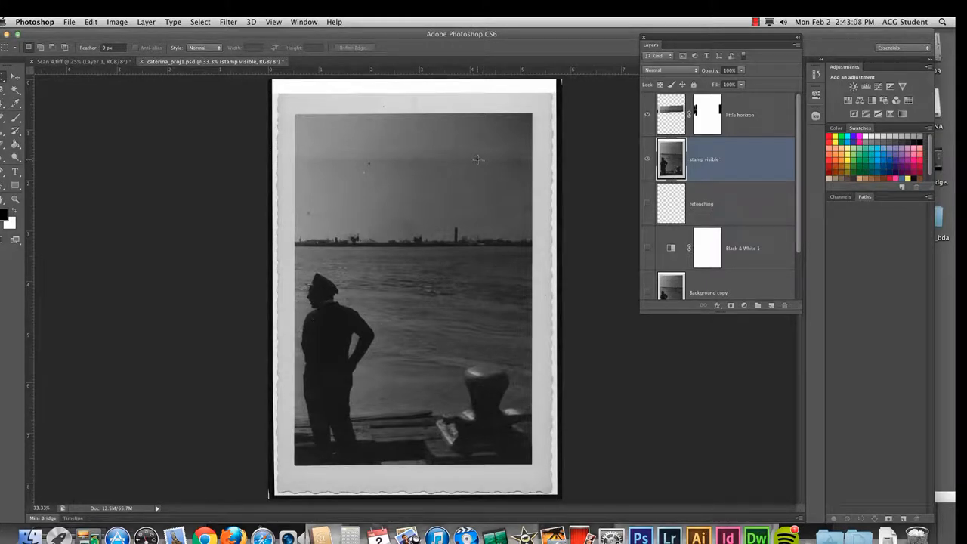
Hide the little horizon layer and add a new layer named dodge directly above stamp visible.
left_click(648, 115)
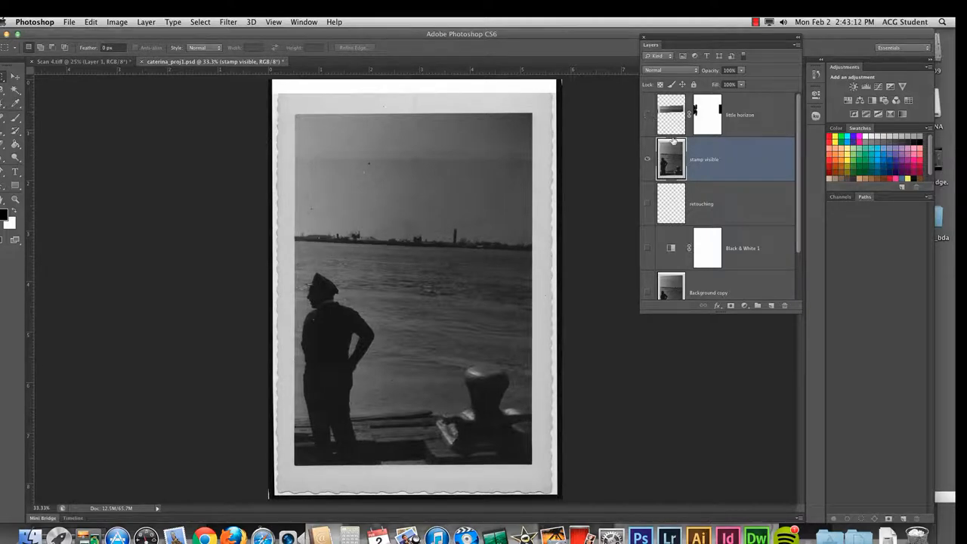
left_click(772, 307)
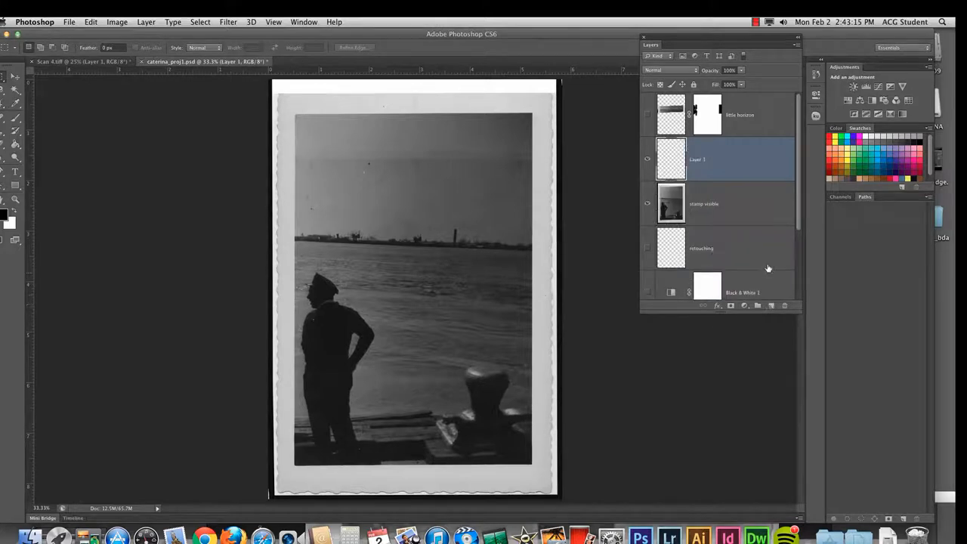
double_click(697, 160)
type("dodge")
left_click(744, 177)
Paint the right half of the photo white on the dodge layer with a soft 700 px brush.
left_click(15, 117)
left_click(12, 208)
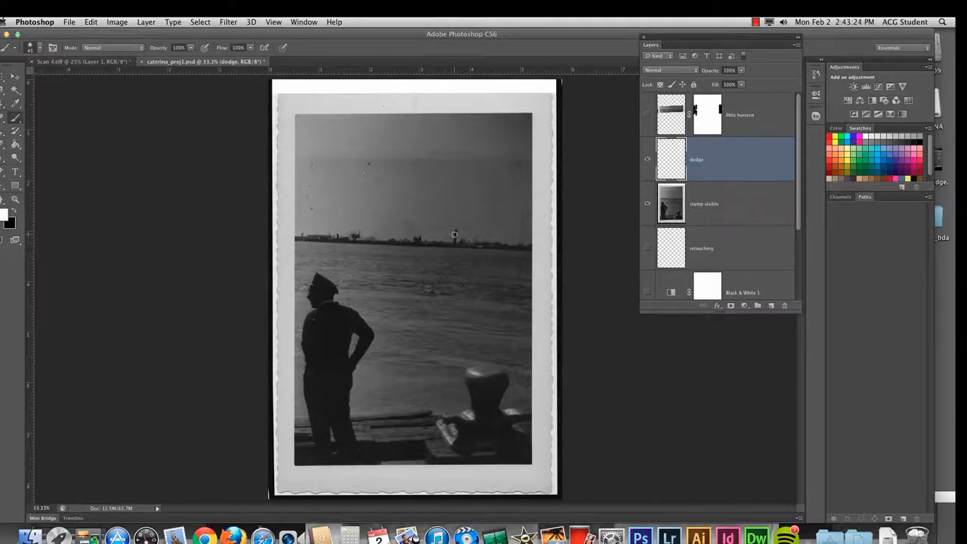
key("bracketright")
key("bracketright")
key("bracketright")
key("bracketright")
key("bracketright")
key("bracketright")
mouse_move(481, 129)
left_mouse_down()
mouse_move(444, 134)
mouse_move(475, 233)
mouse_move(523, 329)
mouse_move(455, 410)
mouse_move(491, 454)
left_mouse_up()
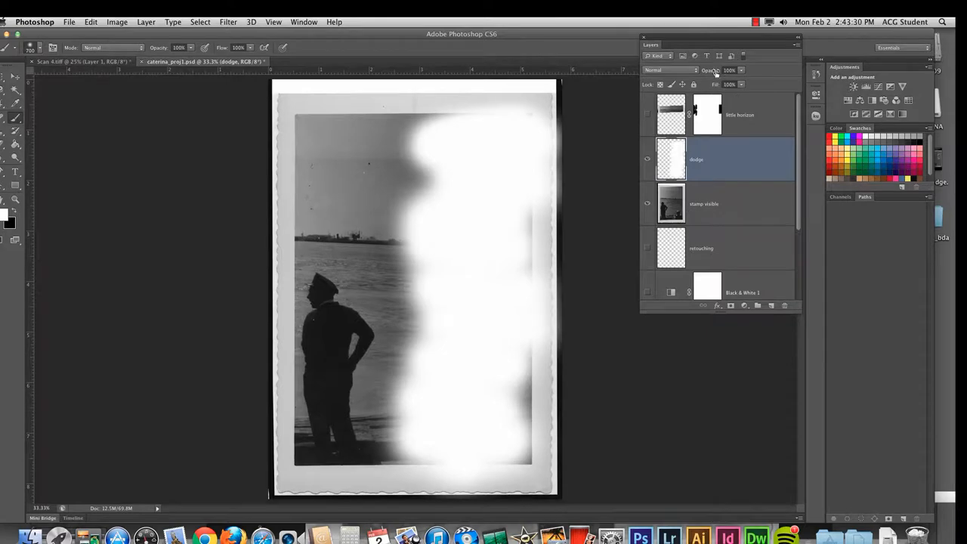
Set the dodge layer's blend mode to Soft Light and its opacity to 28%.
left_click(688, 70)
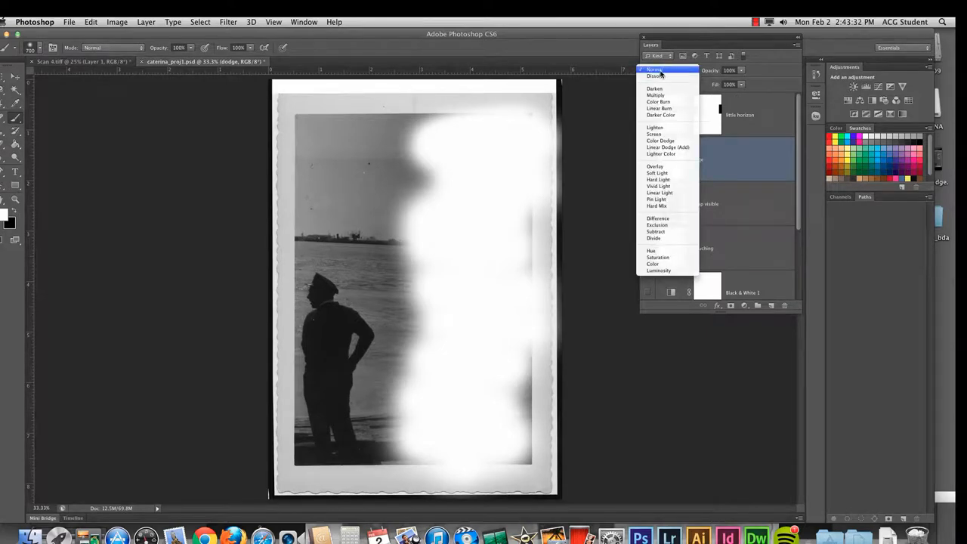
left_click(662, 175)
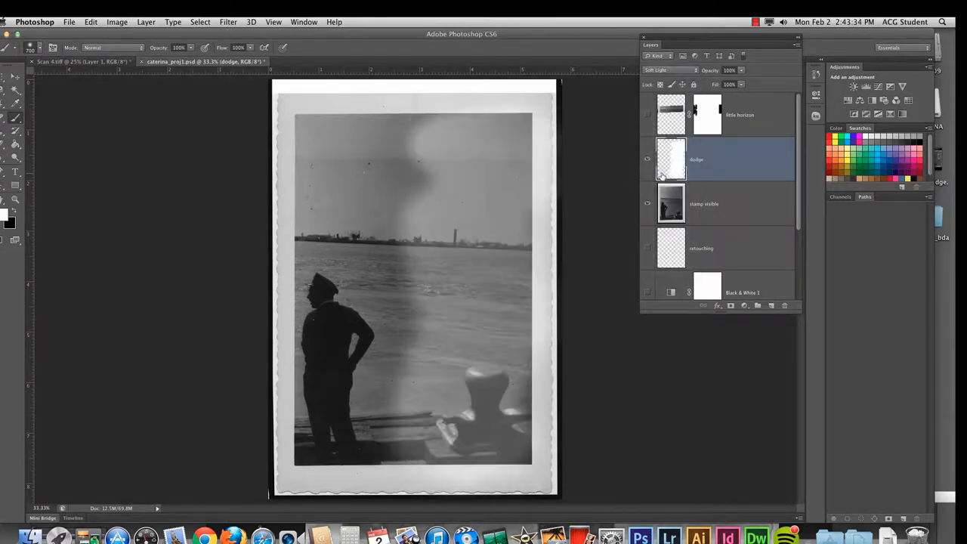
left_click_drag(719, 75, 685, 76)
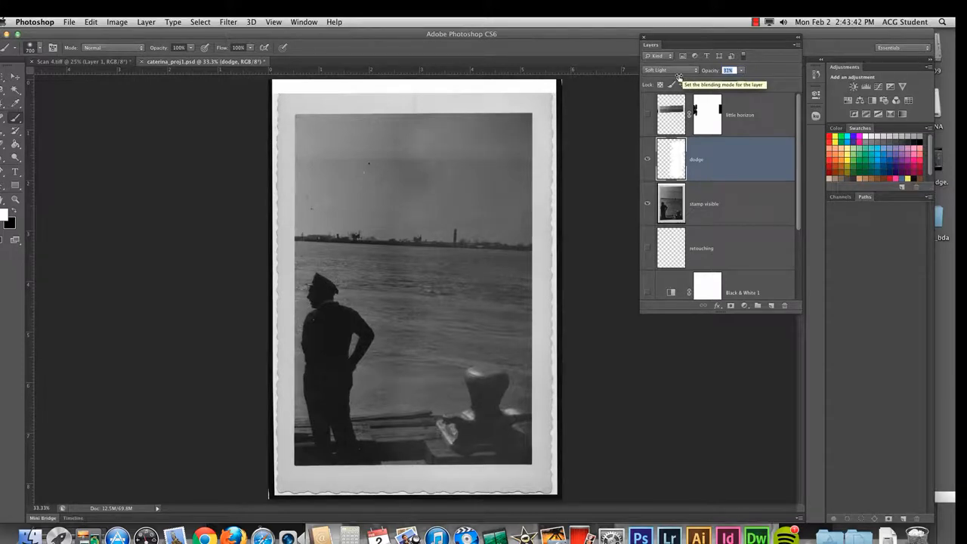
left_click_drag(678, 77, 677, 77)
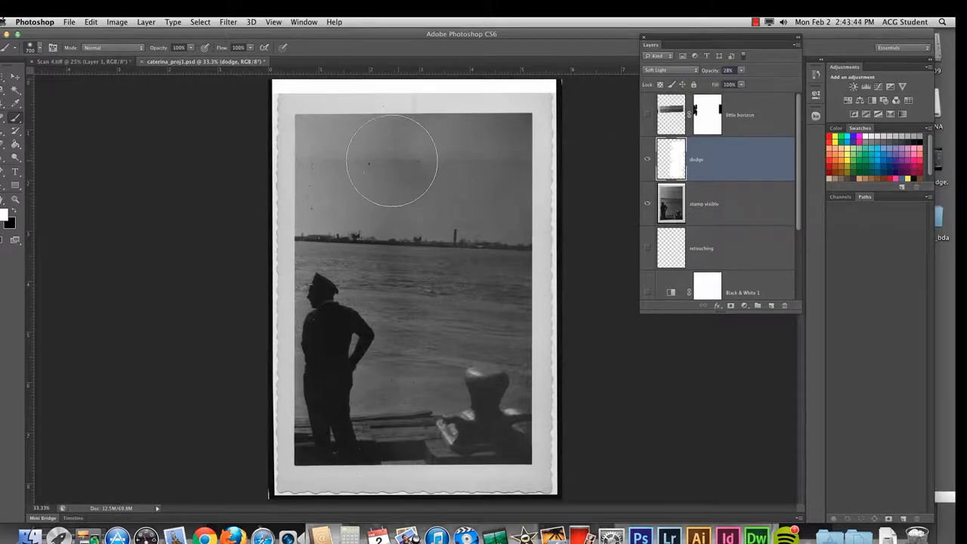
Try painting white over the middle of the sky on the dodge layer with a 700 px brush, using soft and hard round tips.
mouse_move(394, 159)
left_mouse_down()
mouse_move(414, 179)
mouse_move(406, 177)
left_mouse_up()
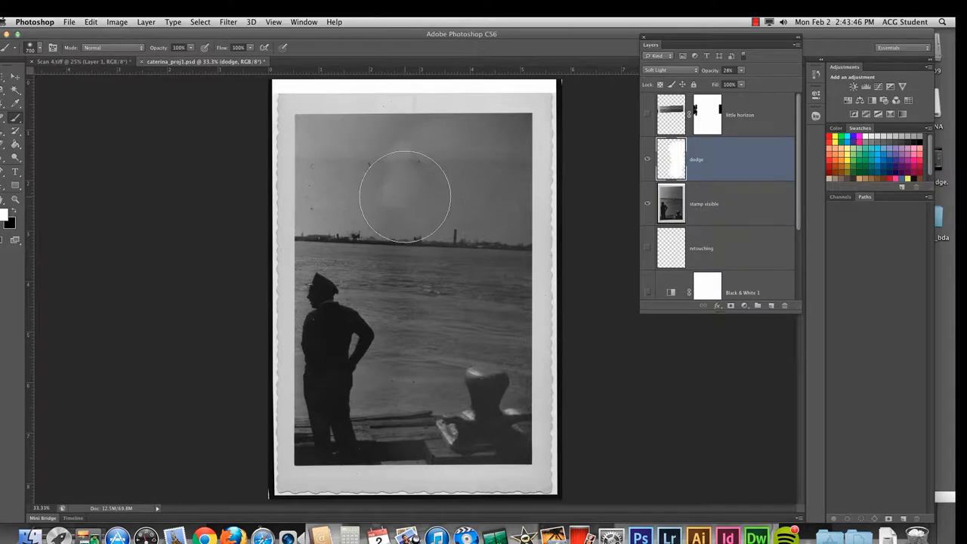
left_click(40, 47)
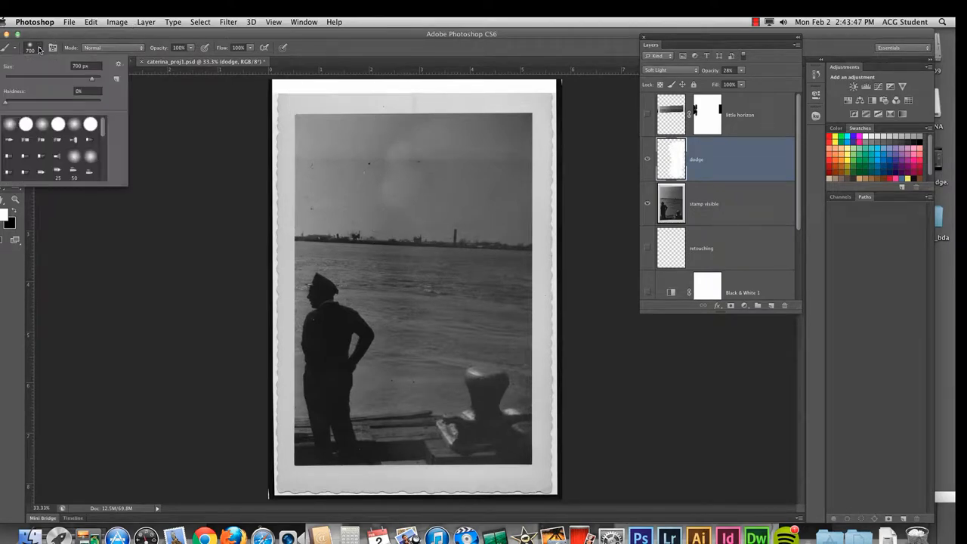
left_click(11, 101)
left_click(12, 127)
mouse_move(388, 194)
left_mouse_down()
mouse_move(399, 190)
mouse_move(410, 216)
left_mouse_up()
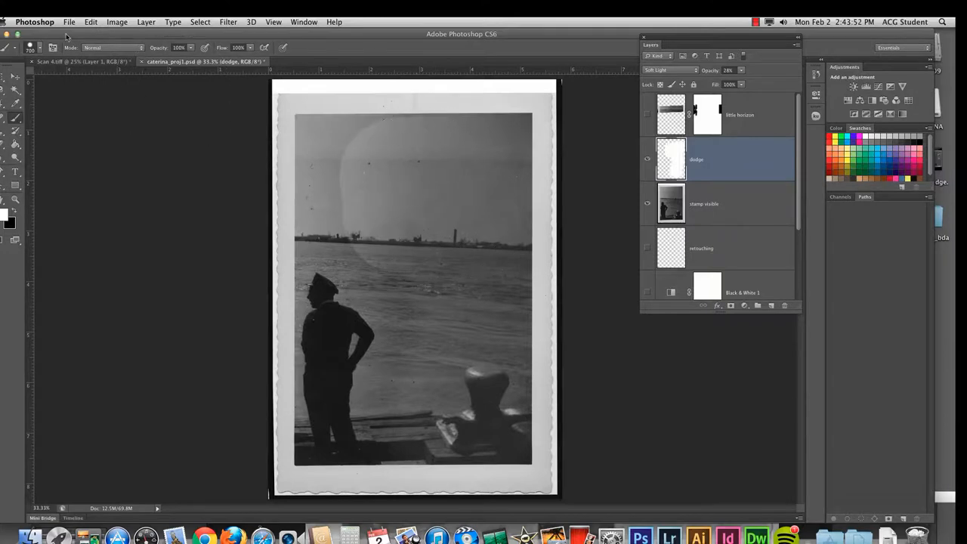
left_click(40, 47)
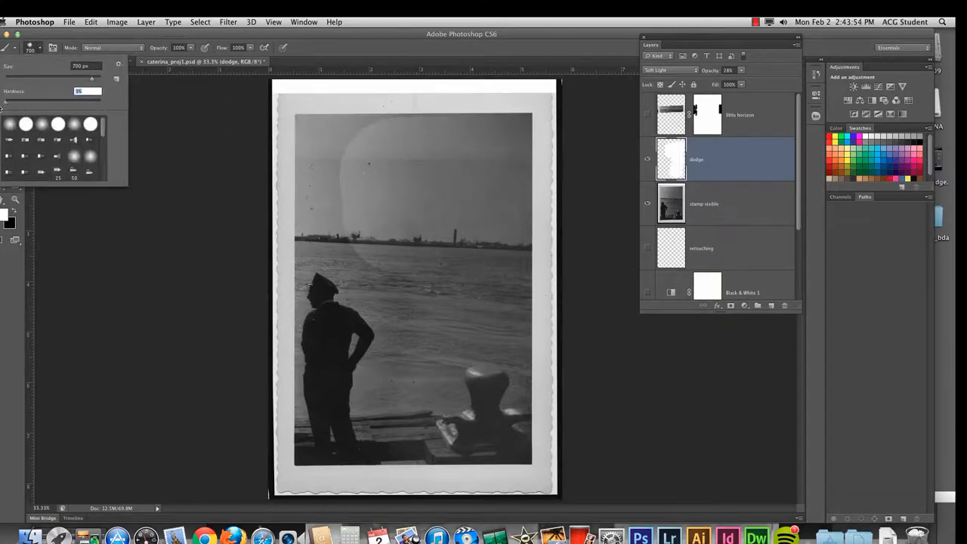
left_click(377, 169)
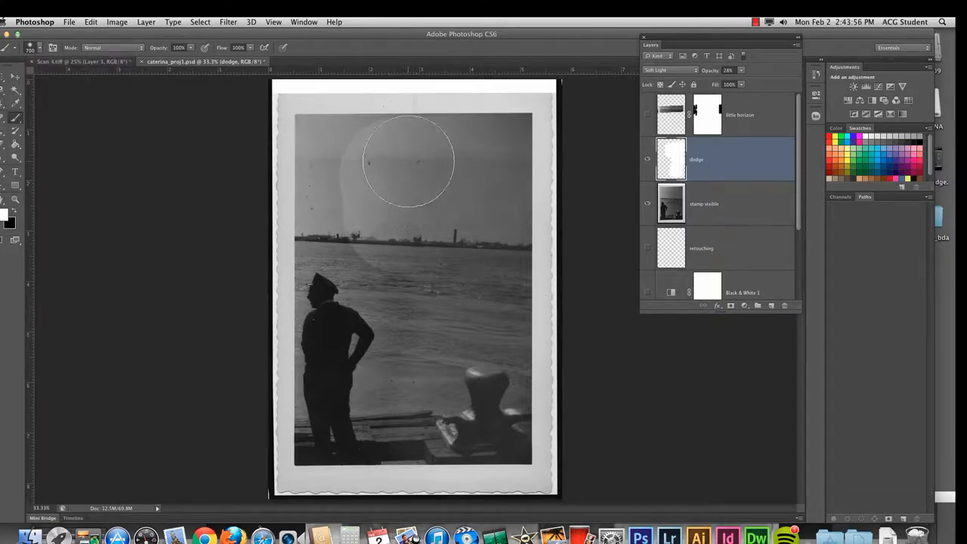
Erase the white paint over the middle of the dodge layer with a hard 250 px eraser, and blend the edge with a soft 800 px eraser.
key("e")
mouse_move(401, 151)
left_mouse_down()
mouse_move(442, 114)
mouse_move(381, 148)
mouse_move(436, 149)
mouse_move(427, 184)
mouse_move(443, 243)
mouse_move(402, 266)
mouse_move(434, 279)
left_mouse_up()
left_click(31, 47)
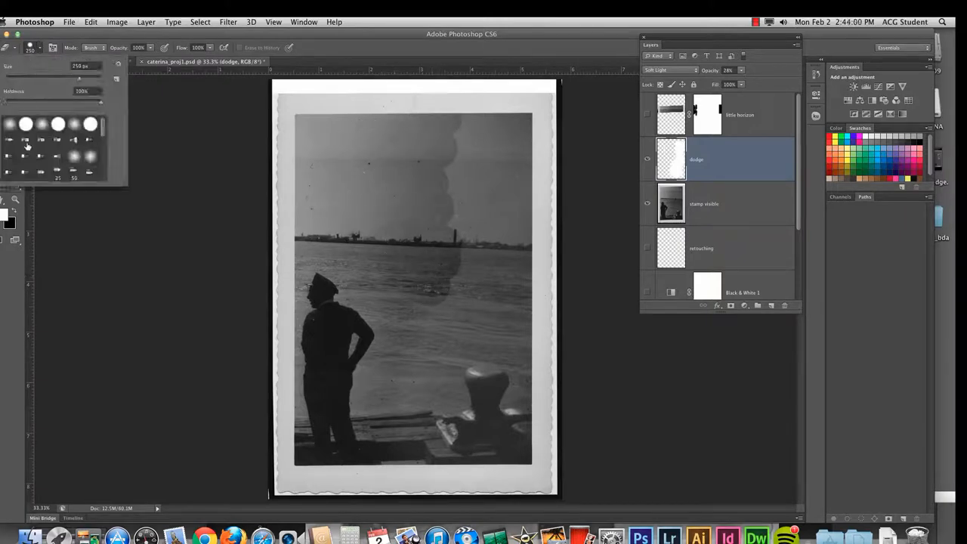
left_click(9, 123)
key("Return")
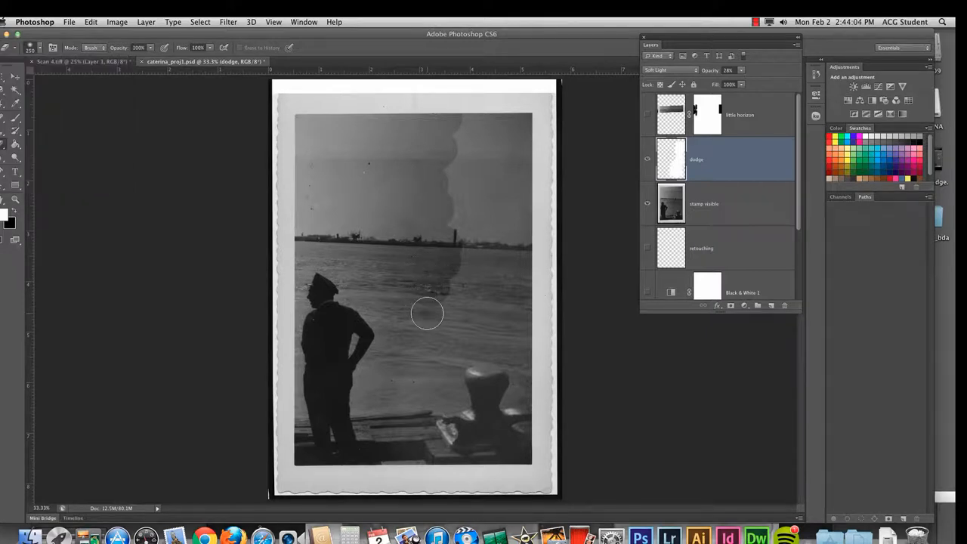
key("bracketright")
key("bracketright")
key("bracketright")
key("bracketright")
key("bracketright")
key("bracketright")
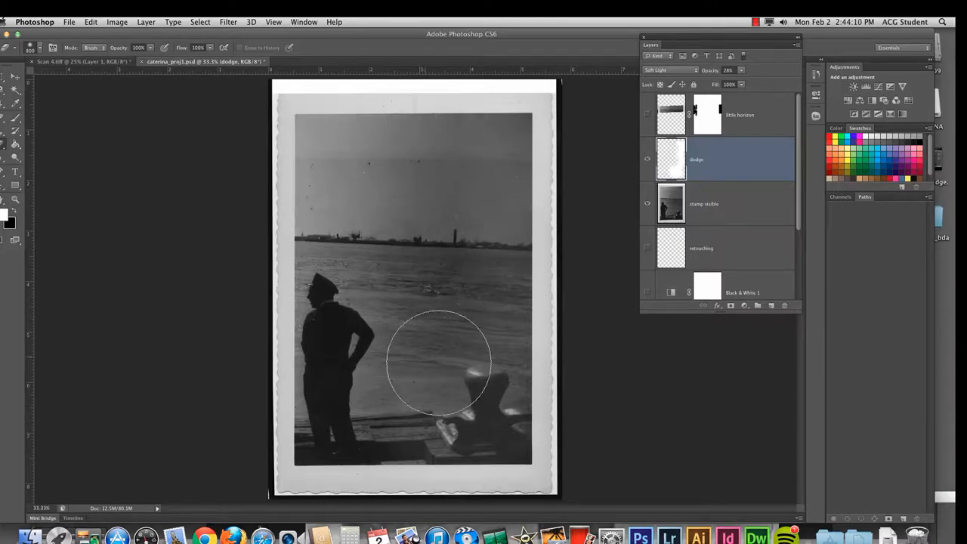
Compare the photo with the dodge layer off and on, and paint white over its central sky and water with the soft 700 px brush.
left_click(648, 161)
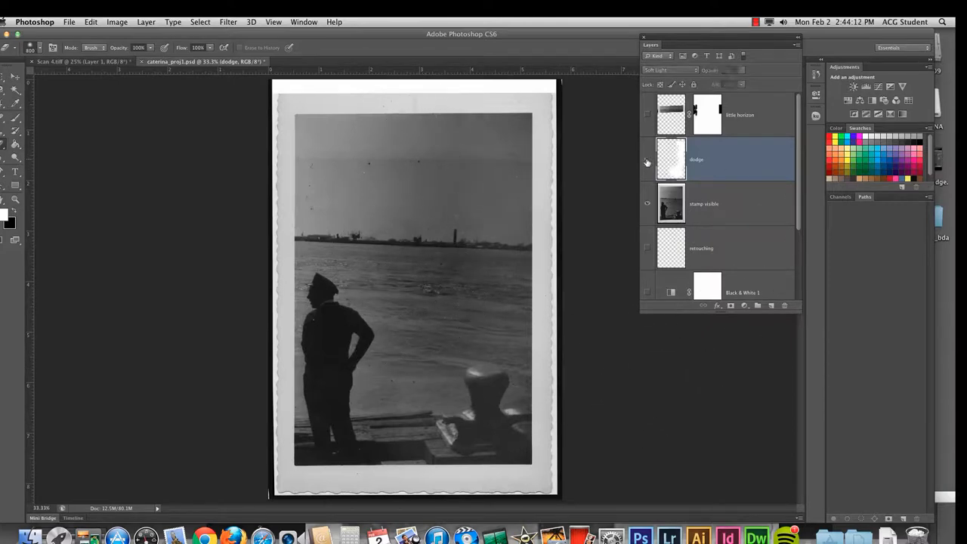
left_click(647, 161)
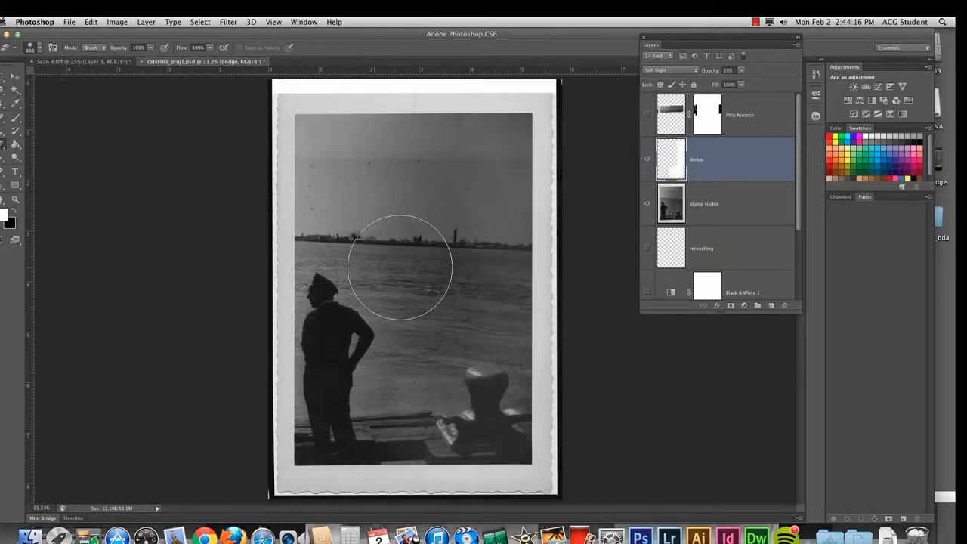
key("b")
mouse_move(457, 157)
left_mouse_down()
mouse_move(461, 217)
mouse_move(424, 294)
mouse_move(420, 179)
left_mouse_up()
mouse_move(415, 267)
left_mouse_down()
mouse_move(485, 242)
mouse_move(496, 259)
left_mouse_up()
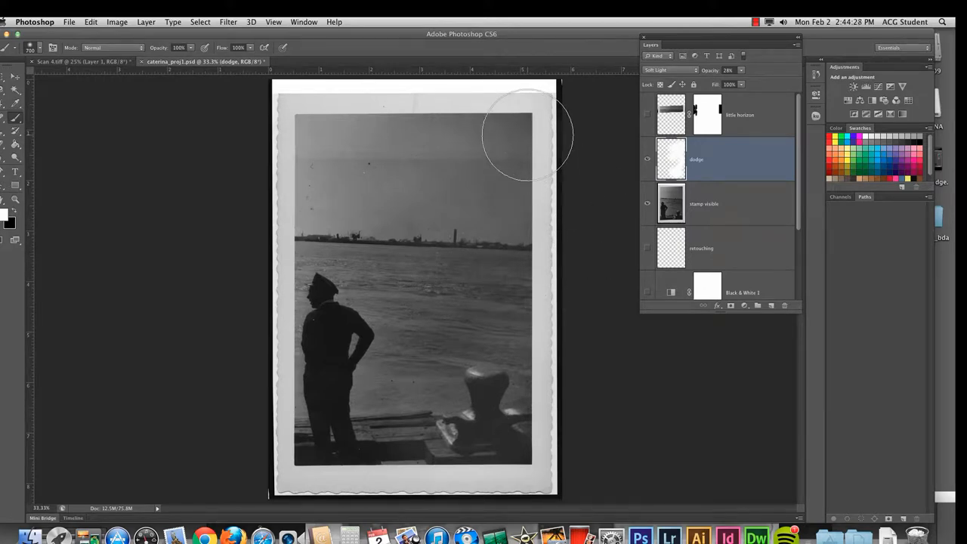
Show the little horizon layer directly beneath the dodge layer, and make stamp visible the active layer.
left_click(647, 115)
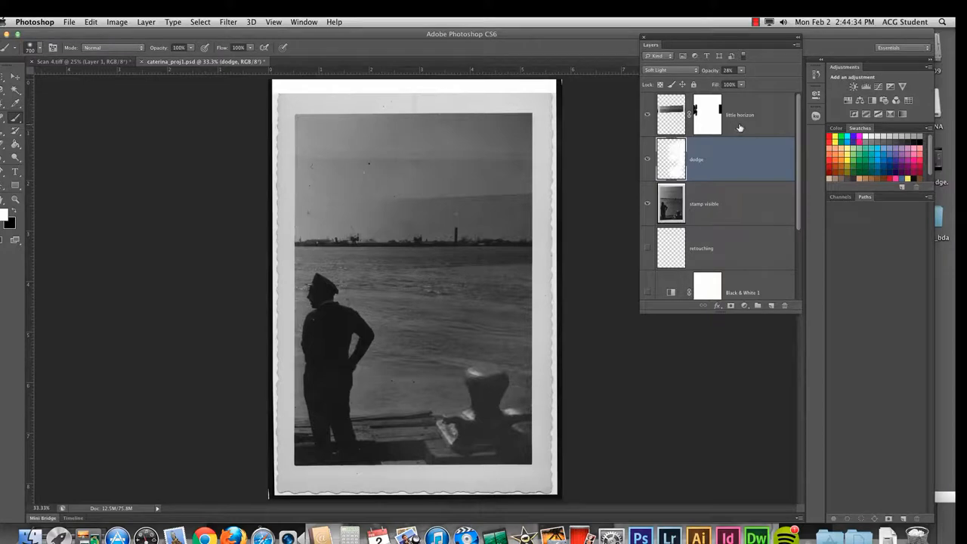
left_click_drag(739, 127, 736, 186)
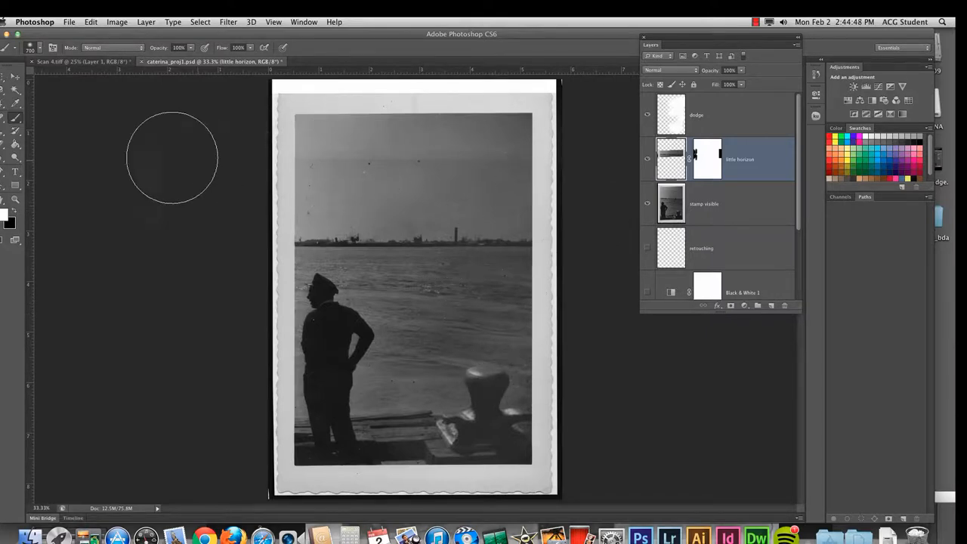
left_click(17, 77)
key("super+equal")
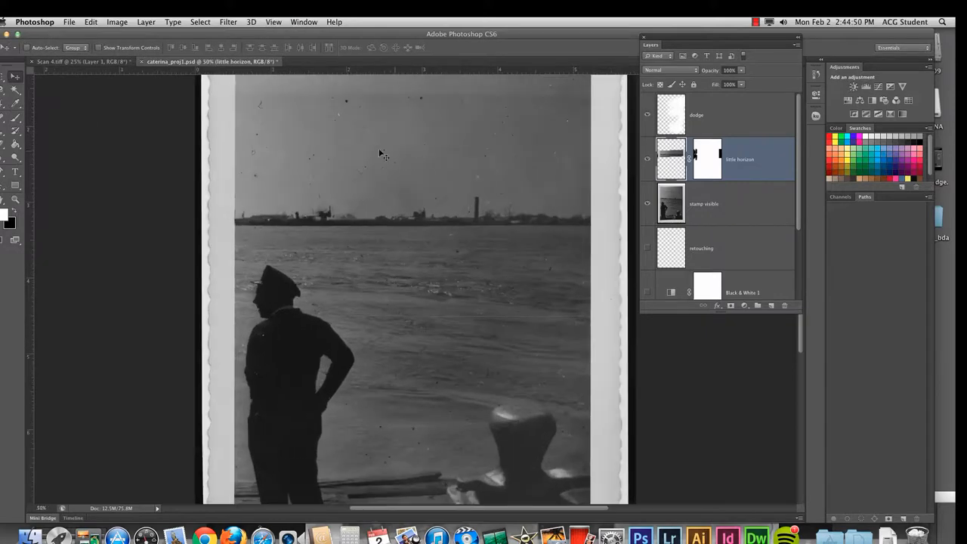
scroll(388, 319, "up", 10)
left_click(718, 207)
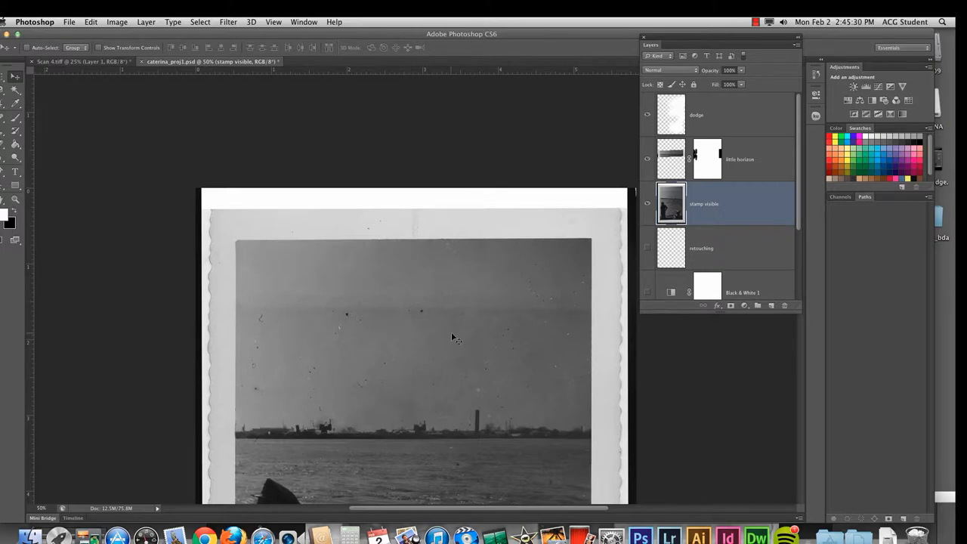
Try healing a short section of the white horizontal scratch in the water with the content-aware Spot Healing Brush, sampling all layers.
scroll(452, 337, "down", 5)
scroll(453, 338, "right", 3)
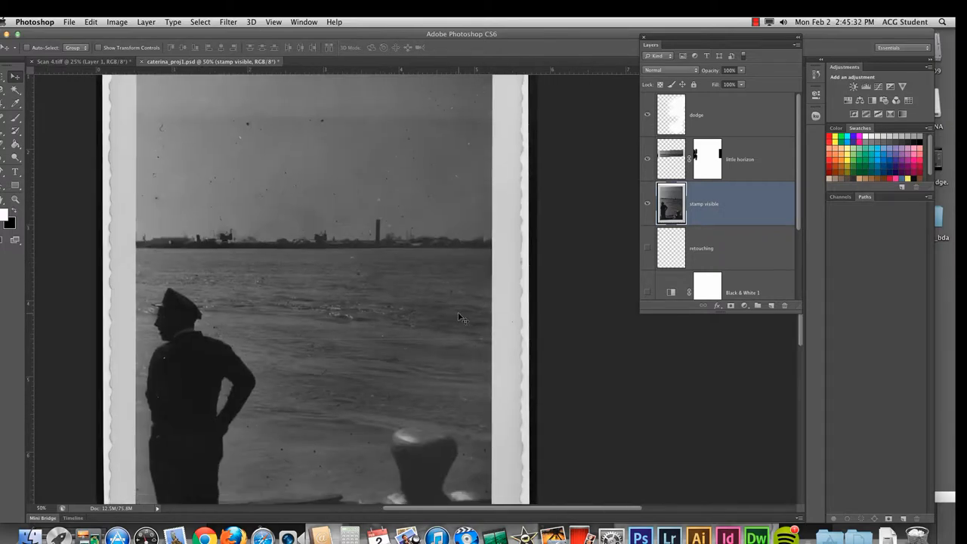
scroll(438, 317, "up", 4)
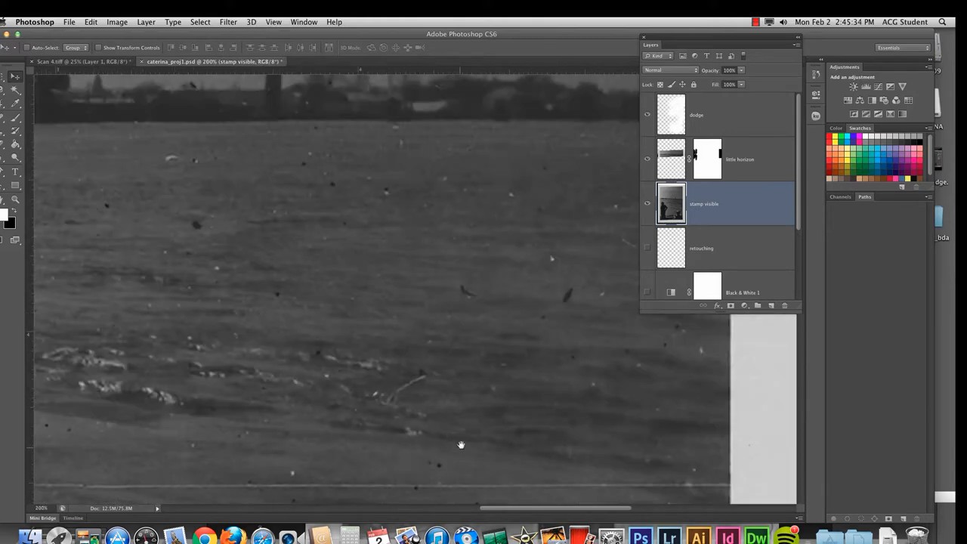
left_click_drag(461, 444, 430, 242)
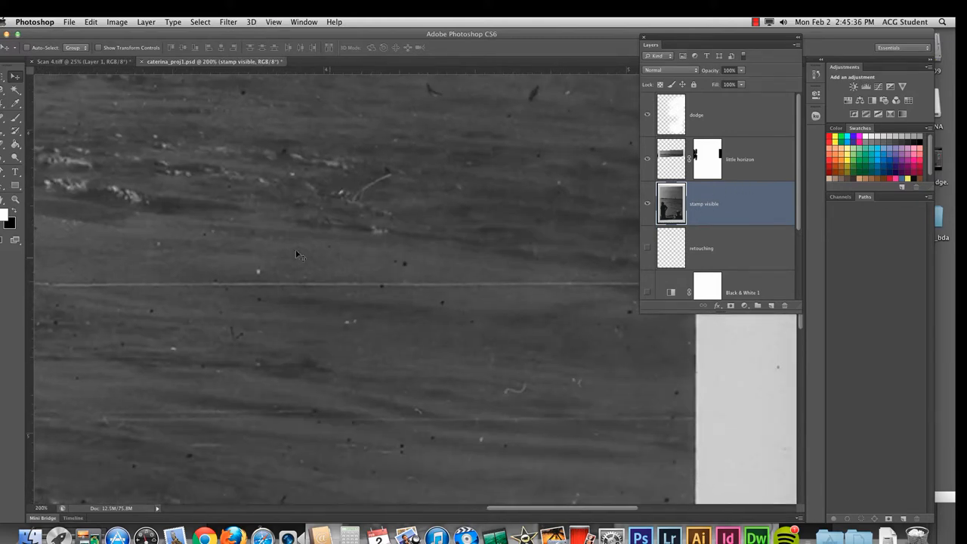
left_click(4, 118)
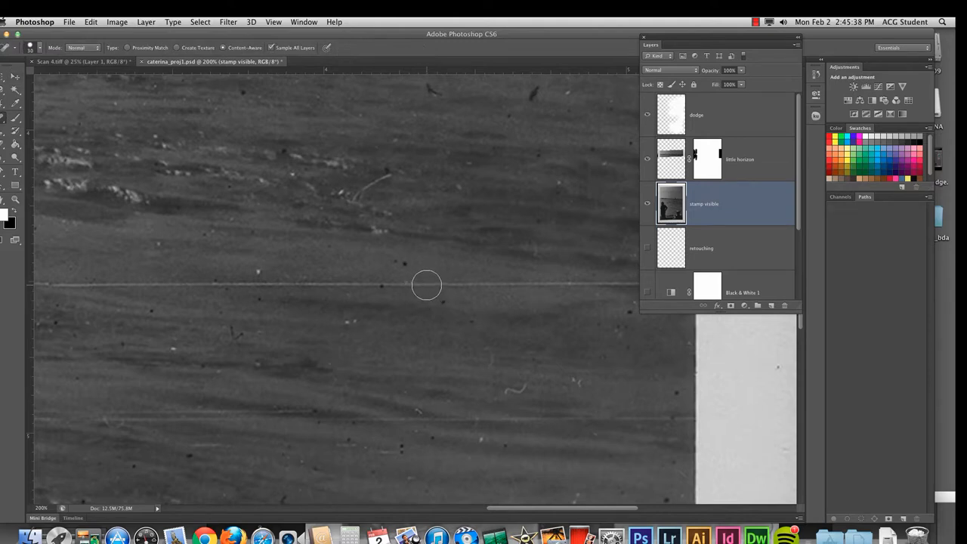
left_click_drag(426, 285, 477, 289)
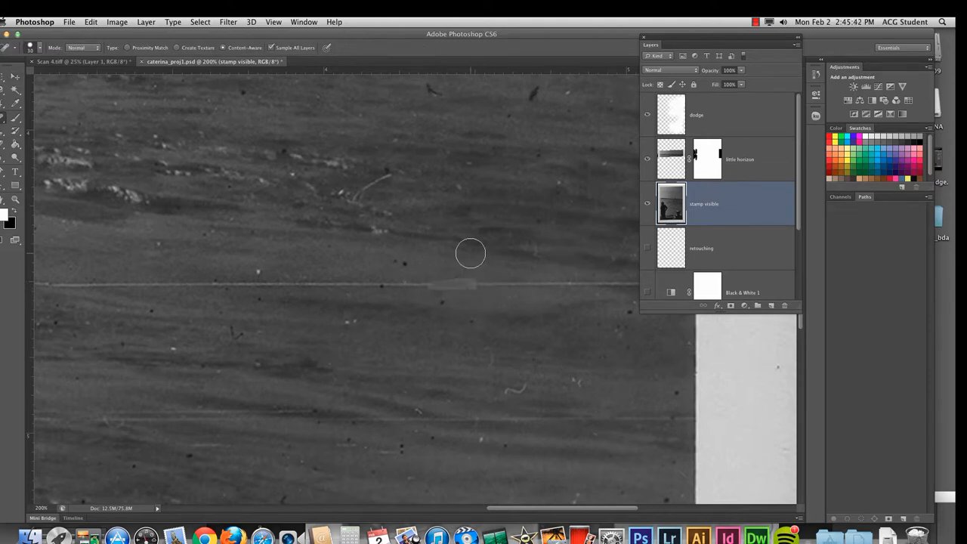
Check the healed patch in the water with the dodge layer off and on, and undo the healing stroke.
left_click(16, 77)
key("super+minus")
key("super+minus")
key("super+minus")
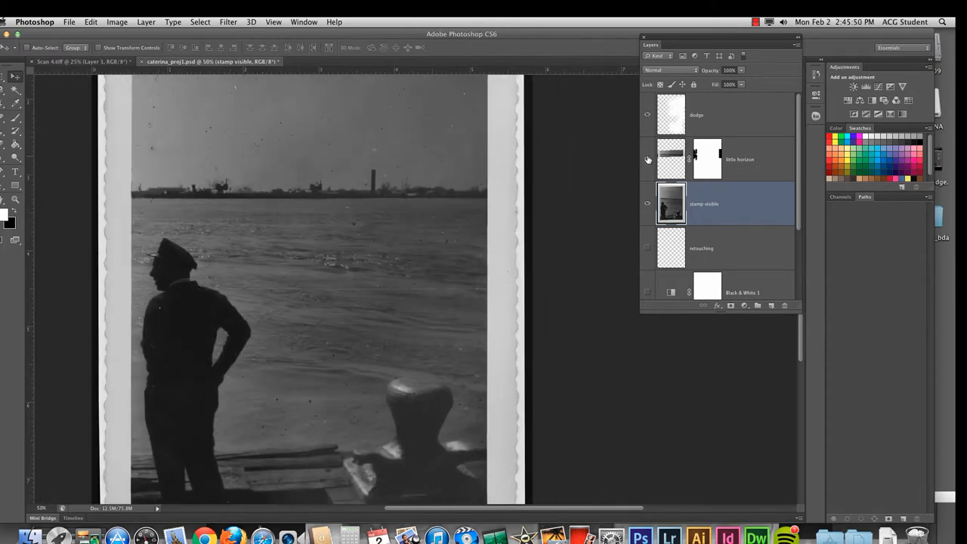
left_click(645, 115)
left_click(646, 114)
key("super+z")
Hide the little horizon and dodge layers, and heal the scratch in the water on stamp visible with the Spot Healing Brush.
left_click(5, 117)
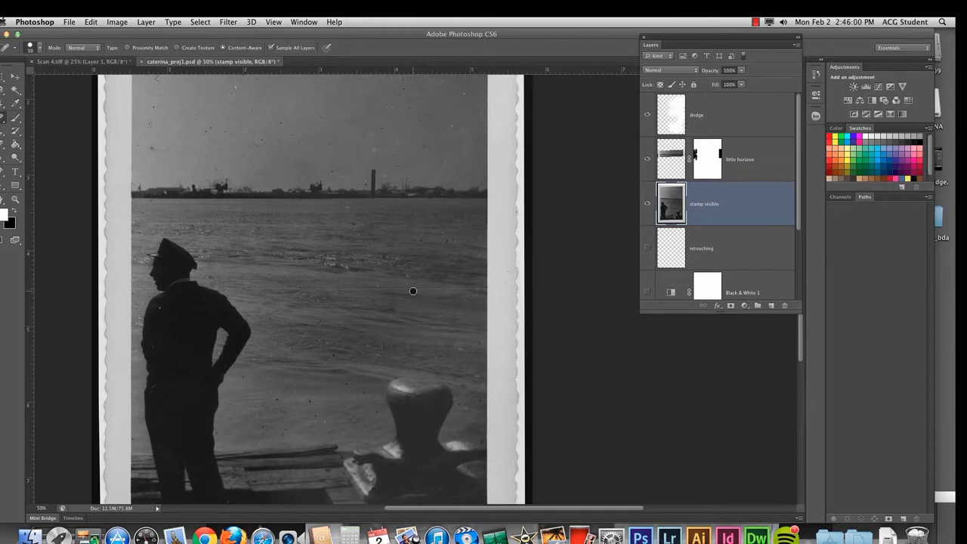
left_click_drag(412, 291, 436, 290)
left_click(647, 158)
left_click(646, 114)
left_click_drag(419, 290, 443, 289)
left_click_drag(452, 289, 454, 290)
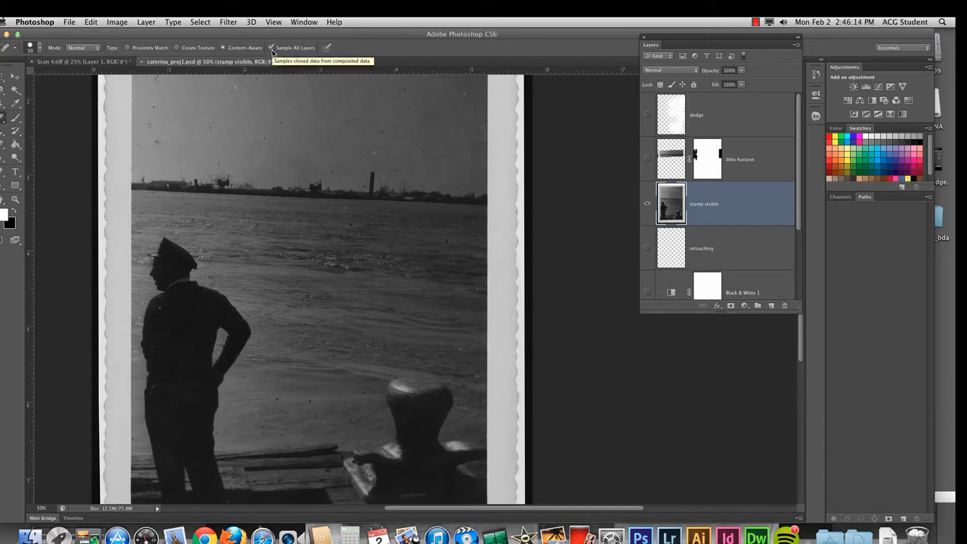
Compare the healed water with the dodge layer on and off, leaving the dodge layer visible.
left_click(646, 115)
left_click(646, 115)
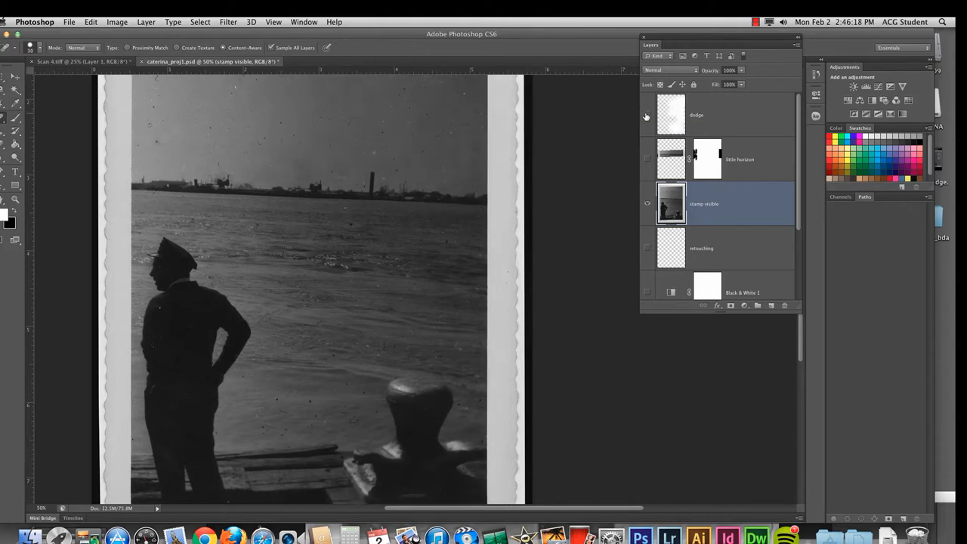
left_click(646, 115)
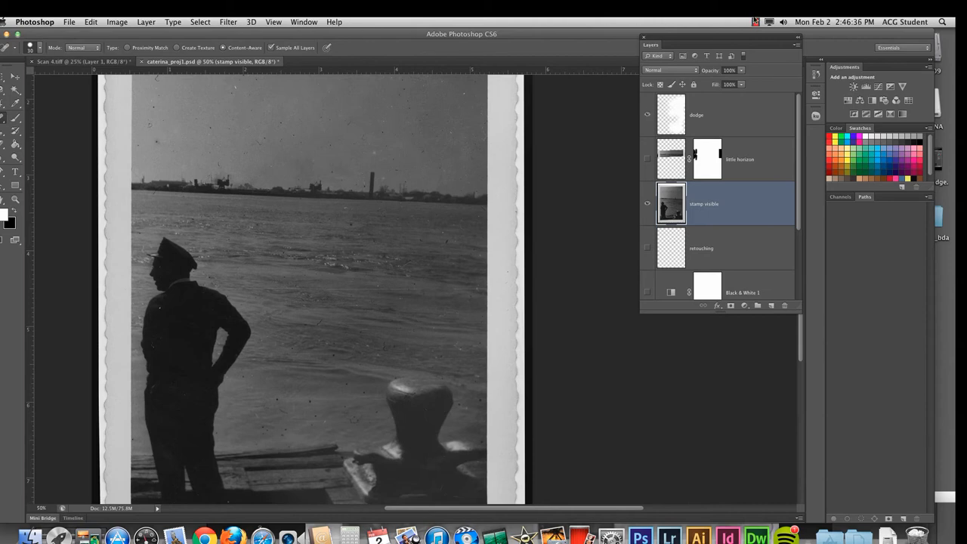
left_click(756, 21)
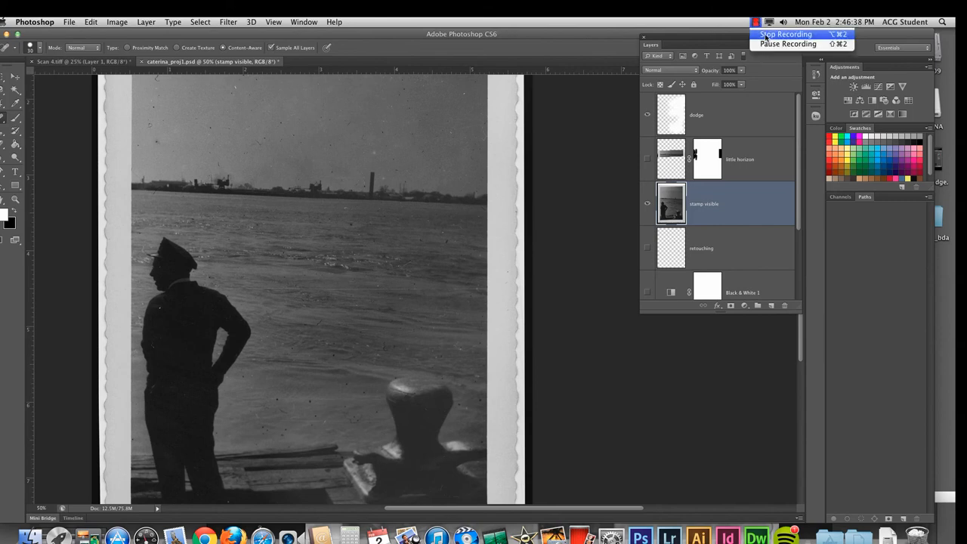